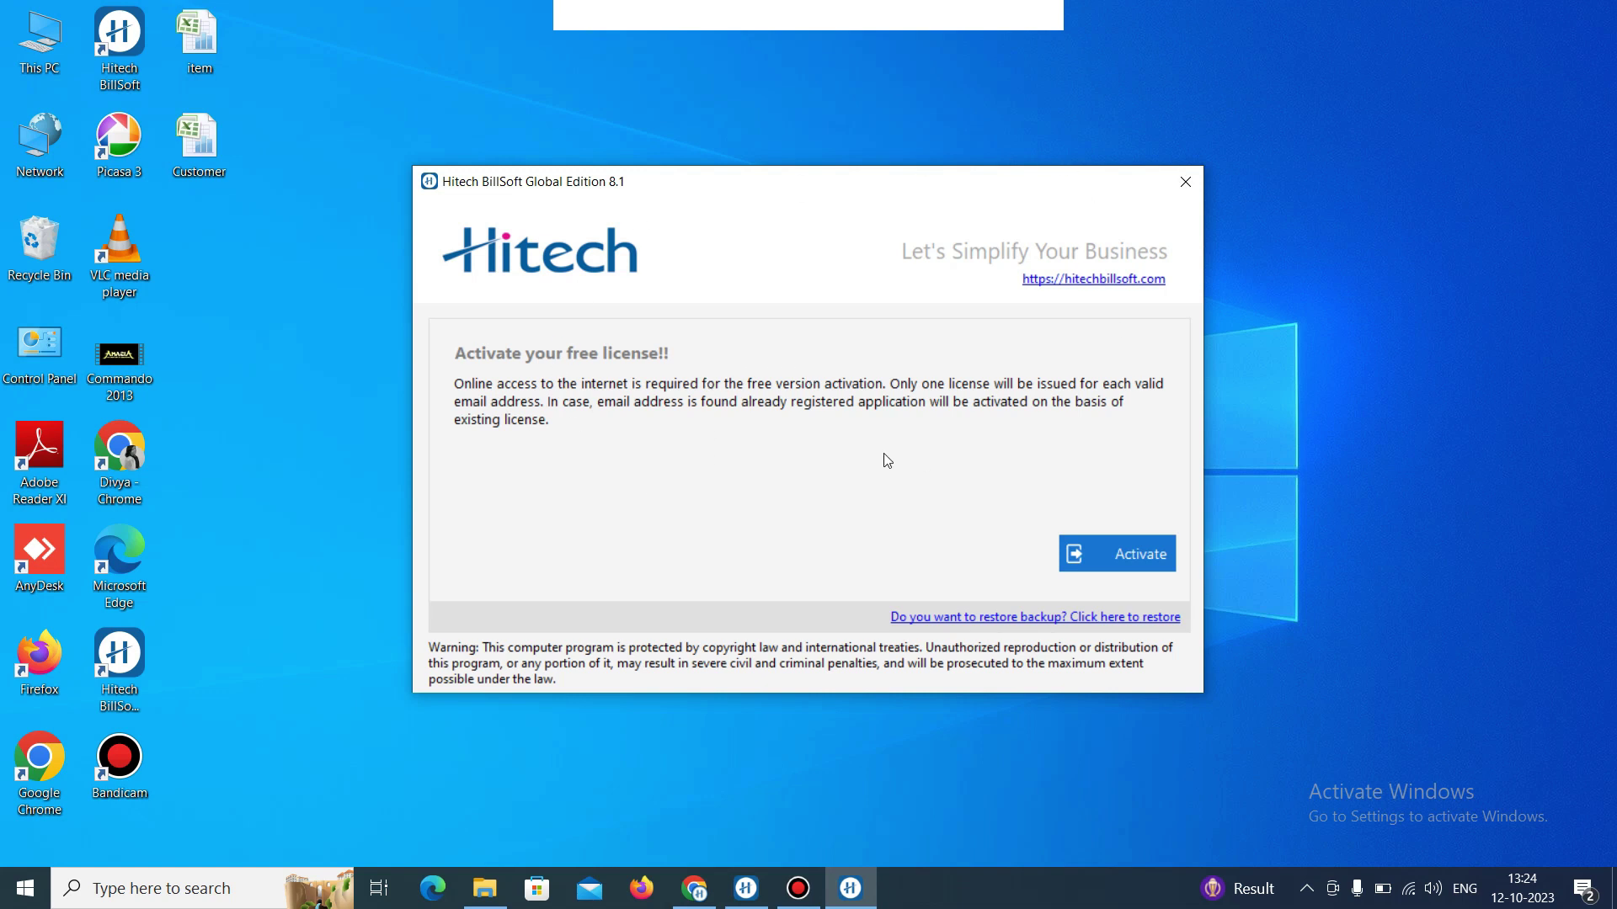
Start free license activation, enter the e-mail address and request a verification code.
left_click(1104, 563)
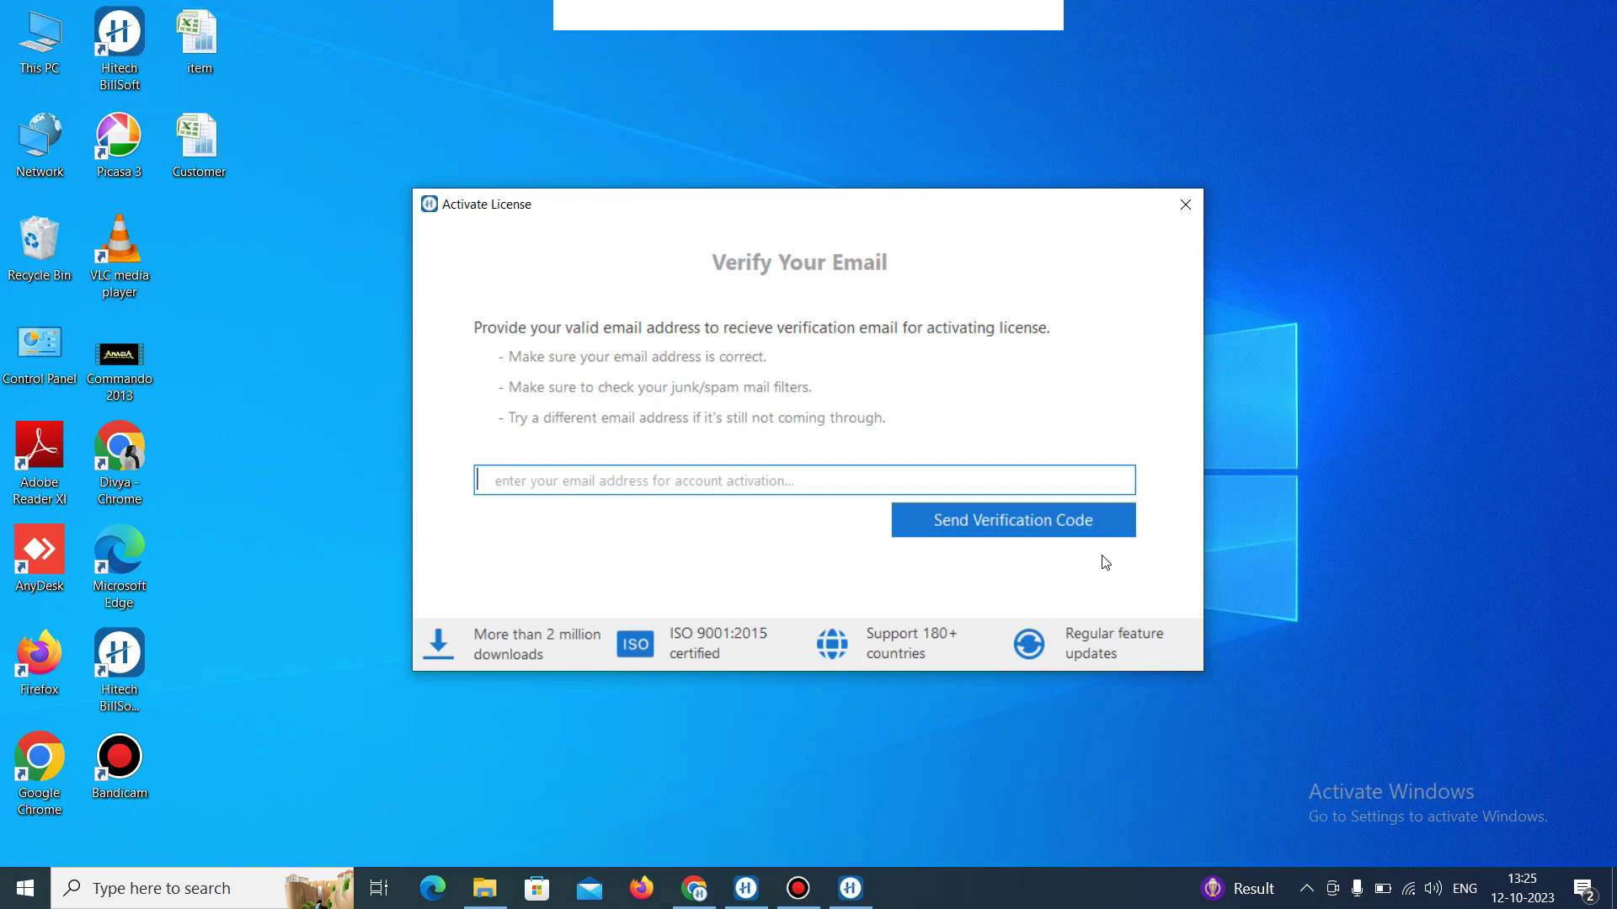
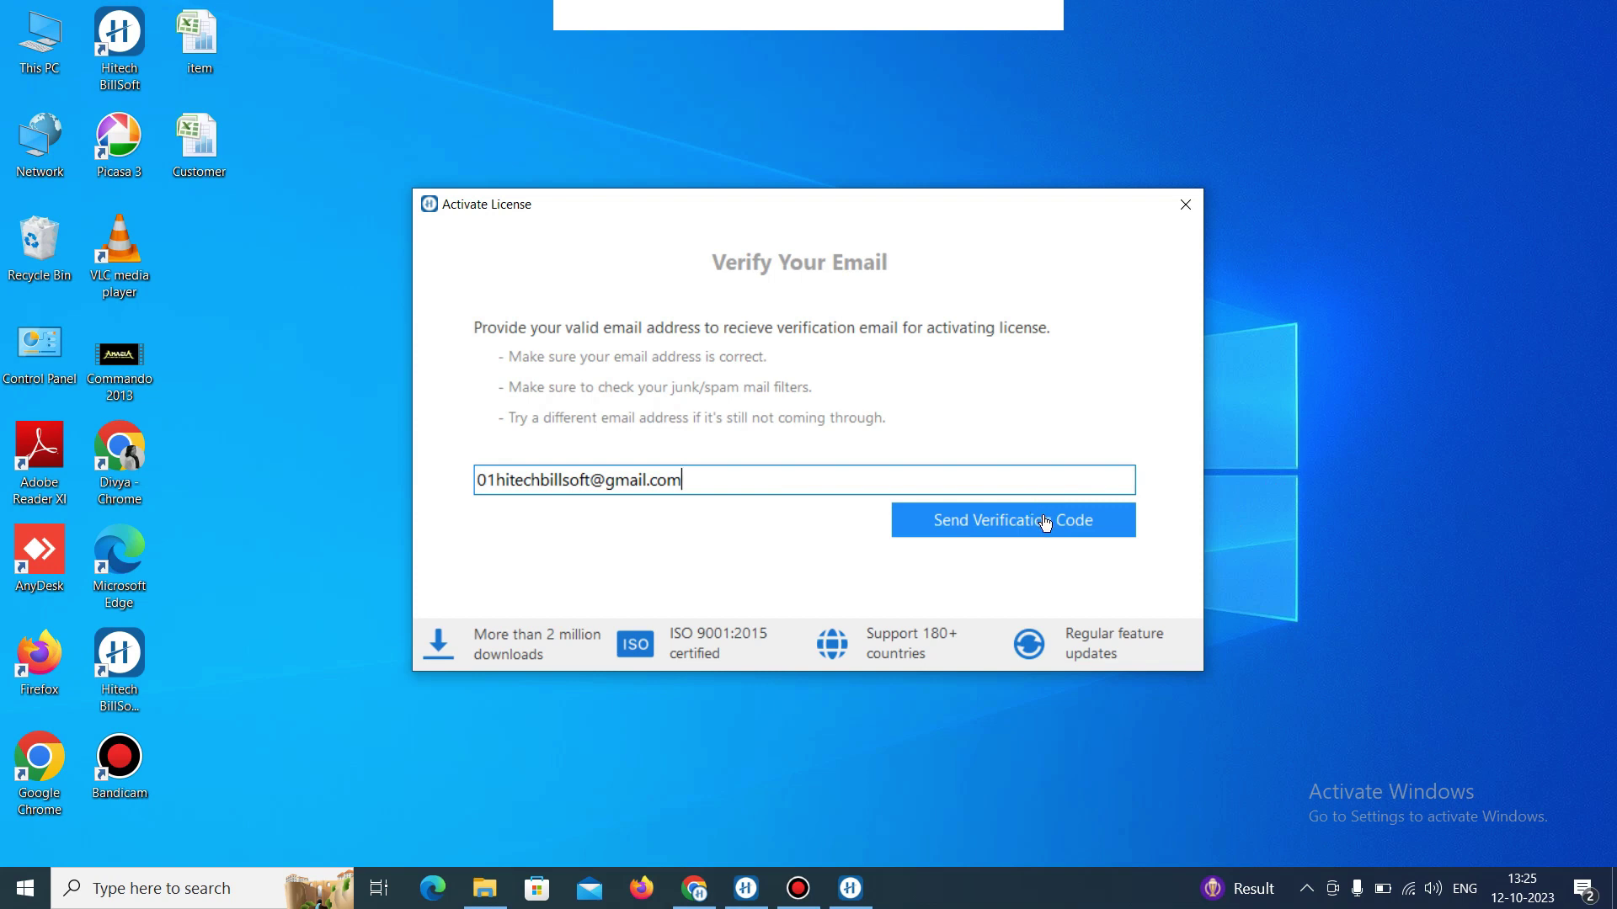
left_click(1045, 524)
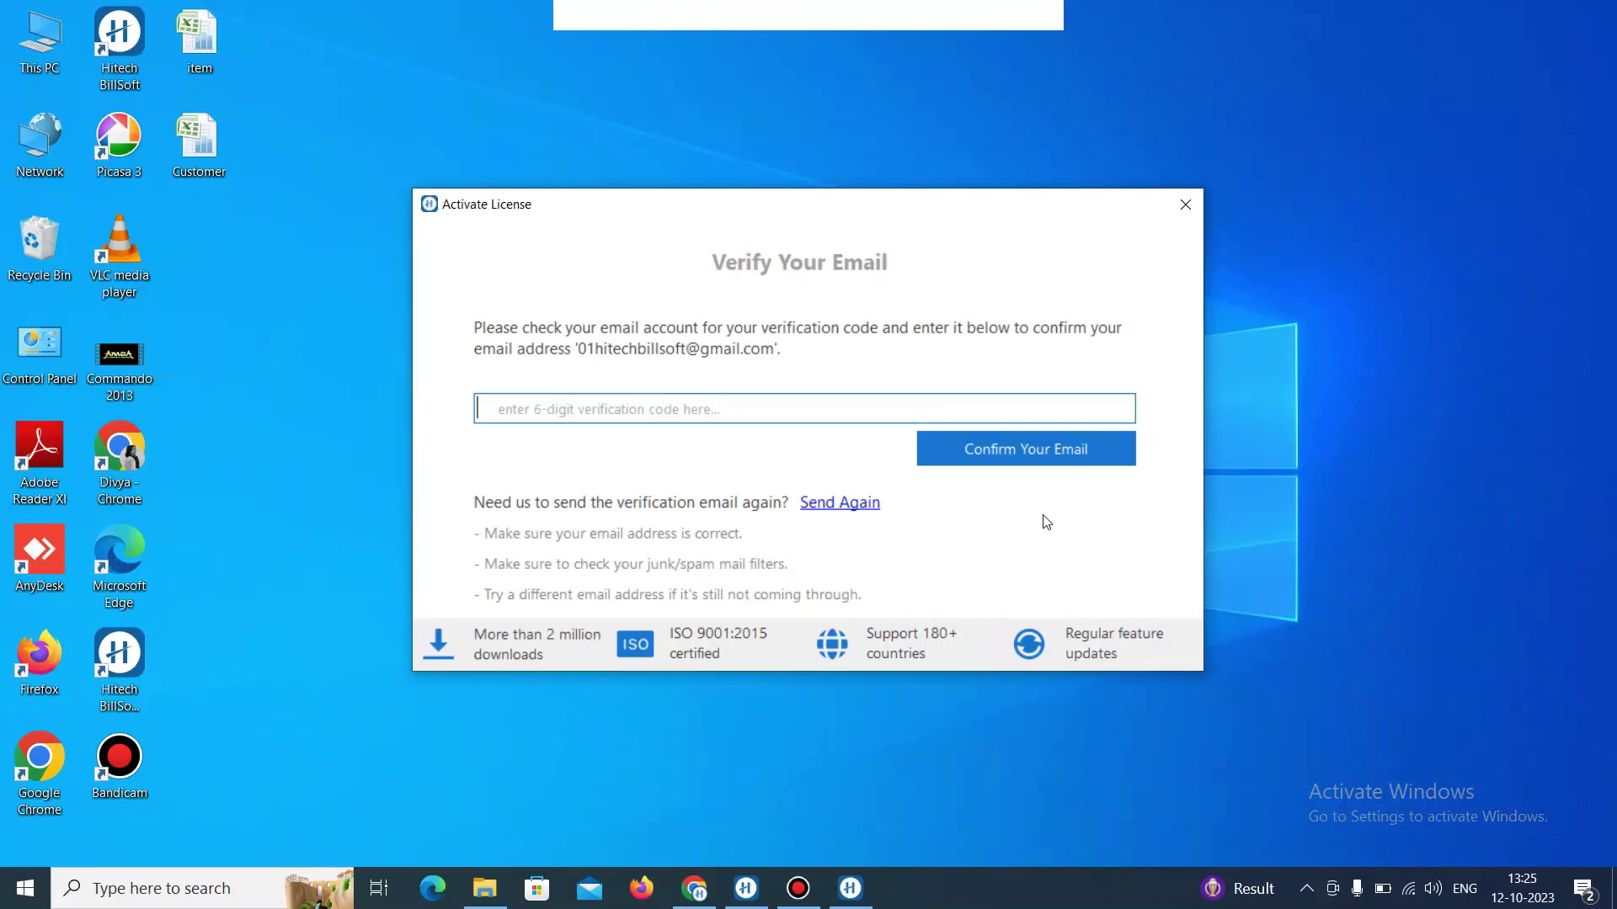
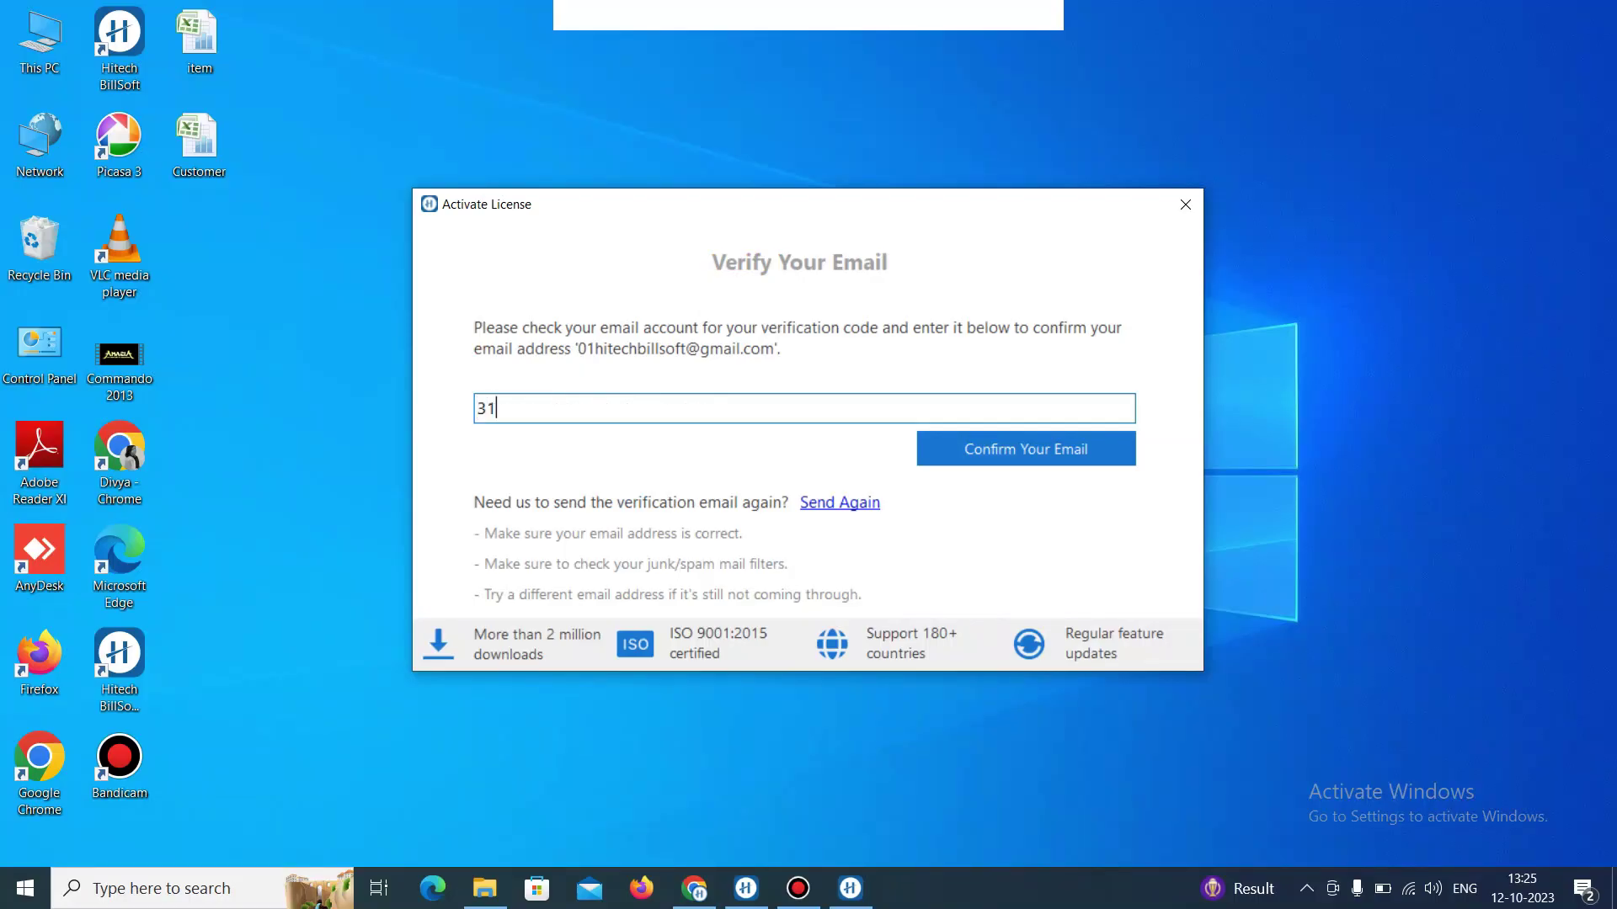
Enter the 6-digit verification code from the e-mail and confirm the address.
left_click(1041, 461)
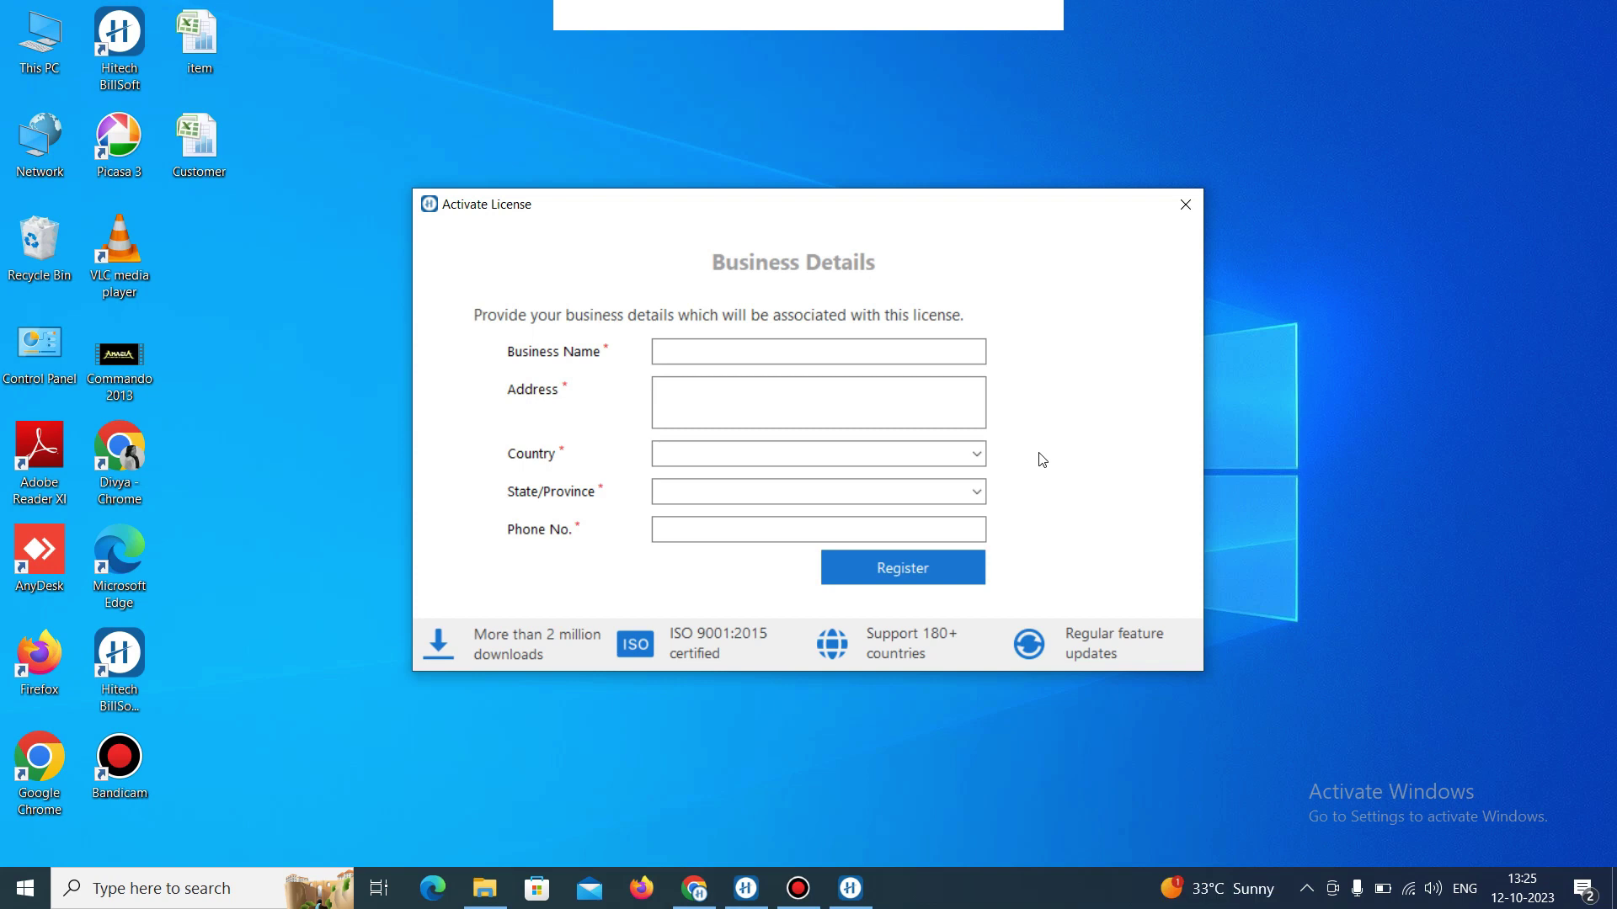
Enter 'Billing Software' as the business name and fill in the street address.
left_click(734, 353)
type("Billing ")
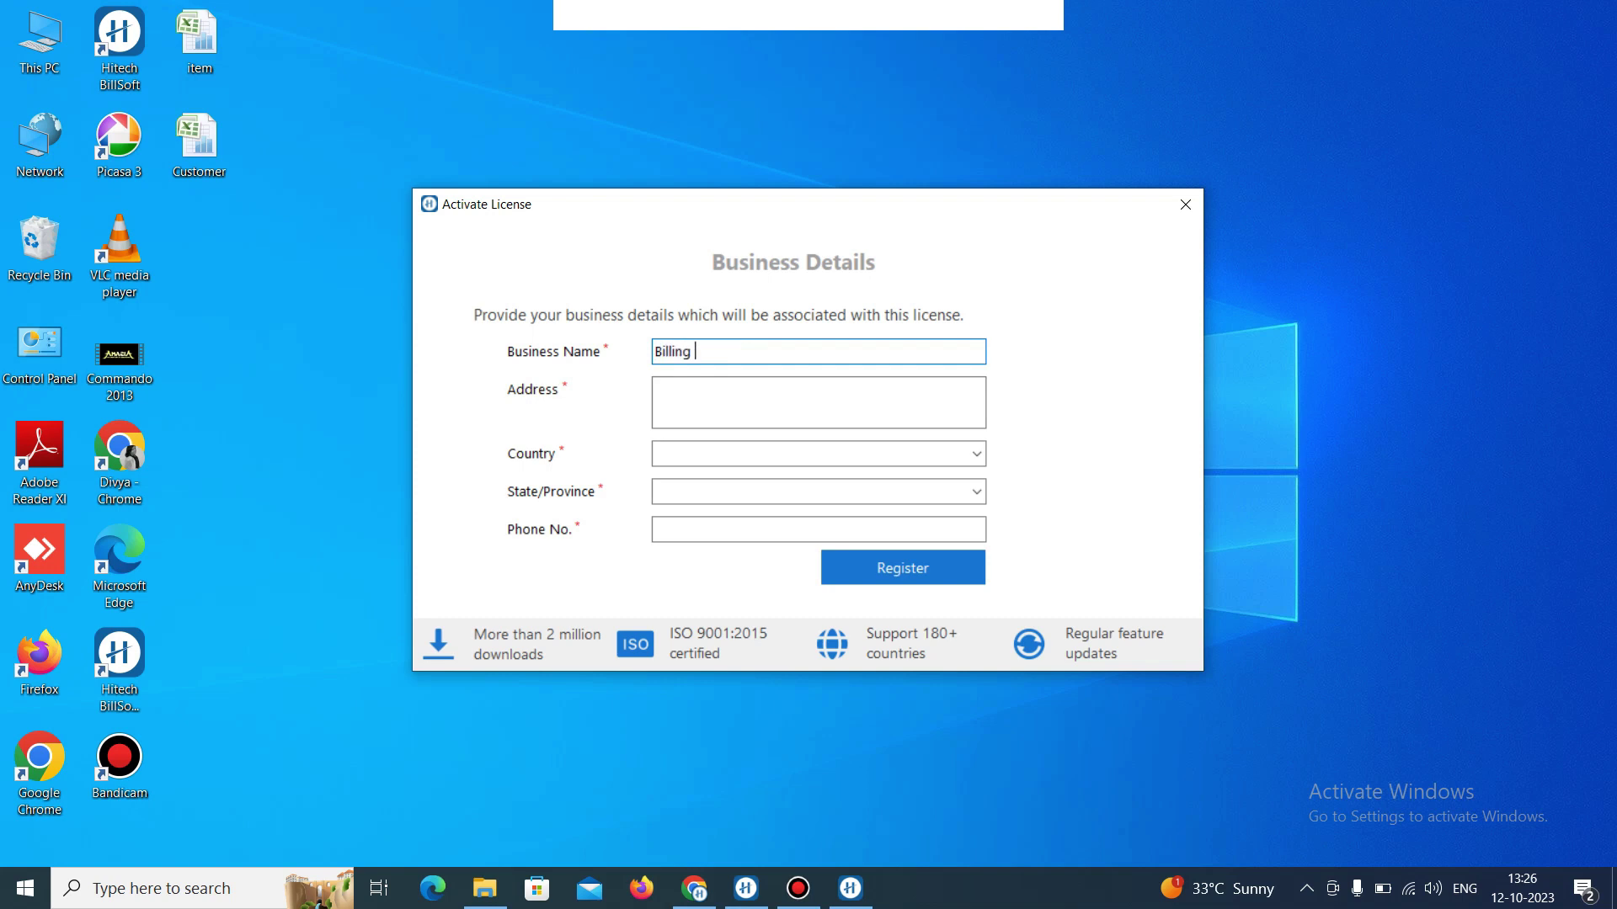
type("Software")
left_click(689, 398)
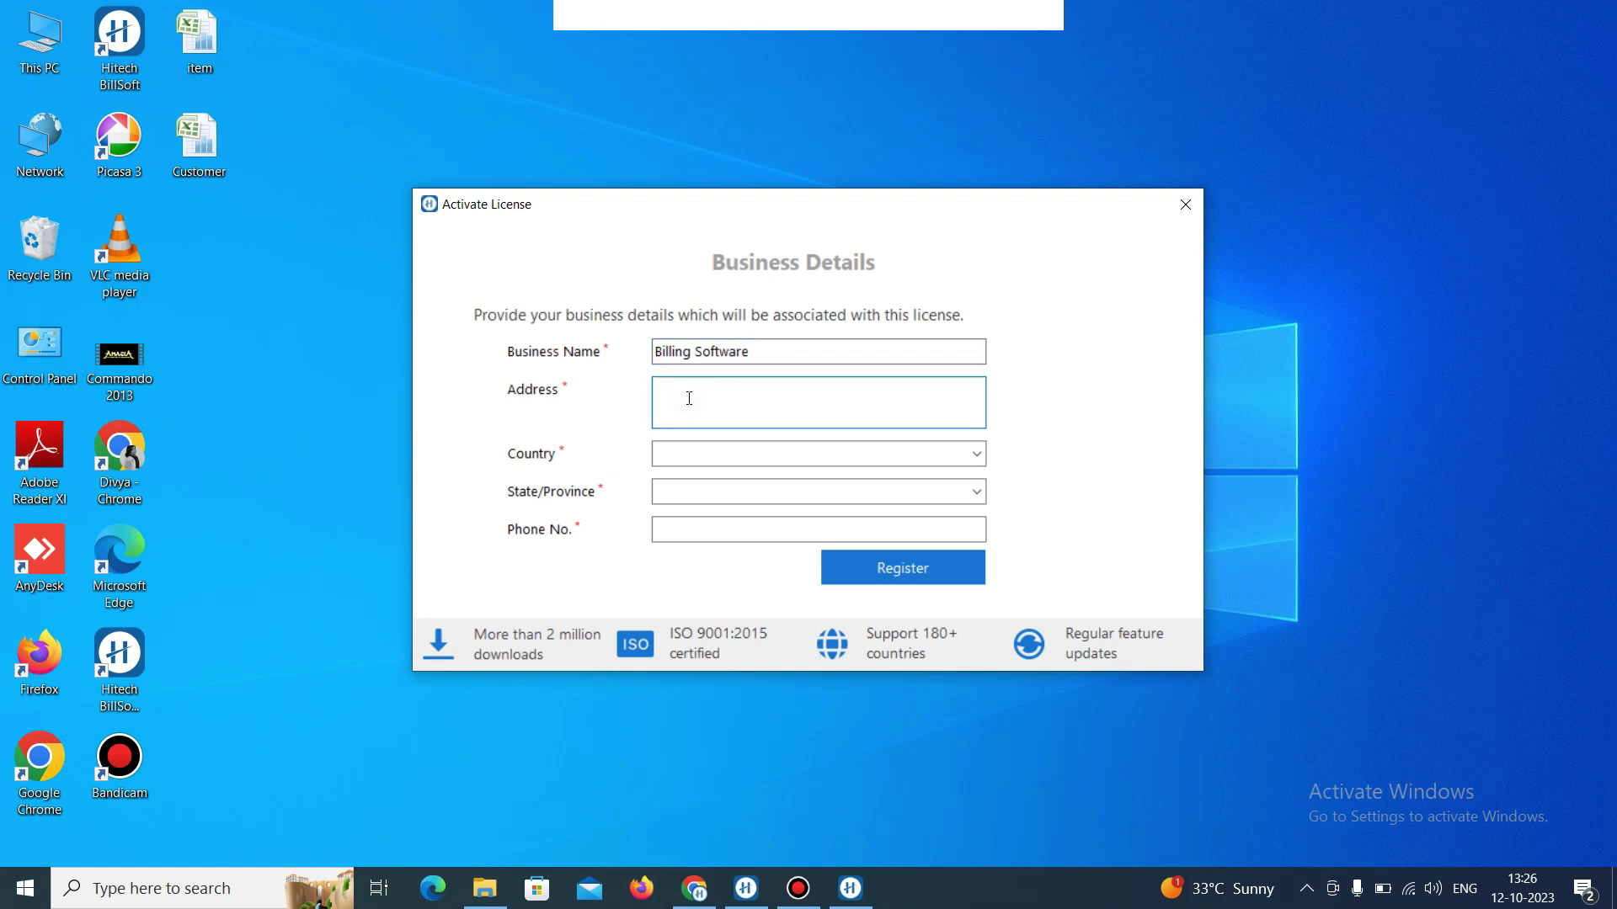
type("street 42 A07 London")
Choose United Kingdom as country and England as state, then enter the phone number.
left_click(675, 446)
type("u")
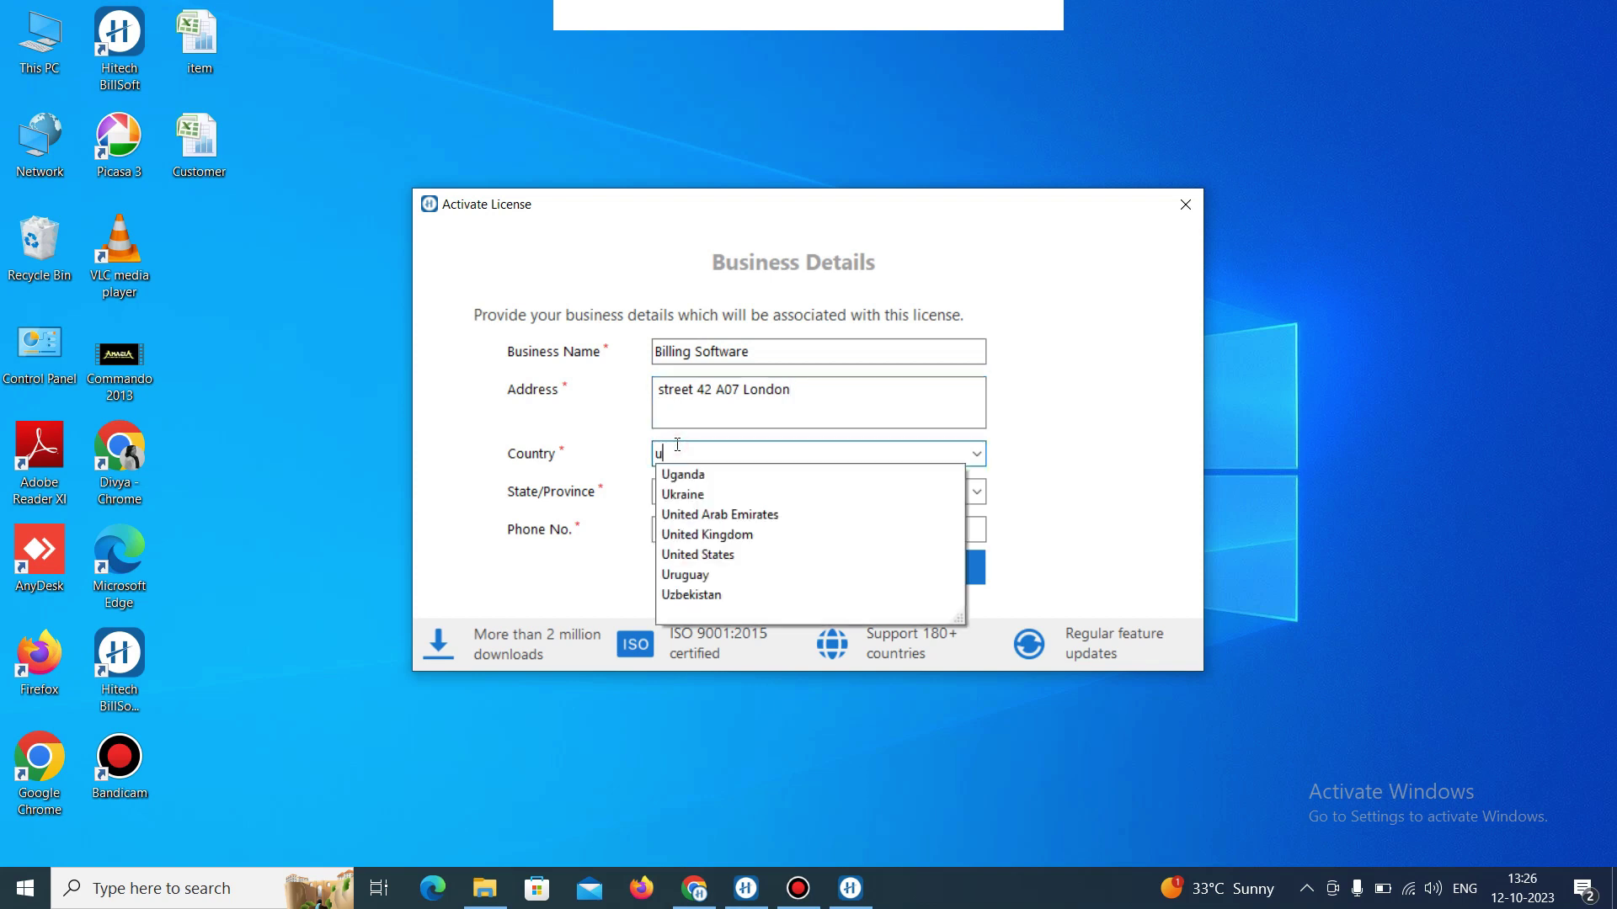
key("Down")
key("Down")
key("Down")
key("Down")
key("Return")
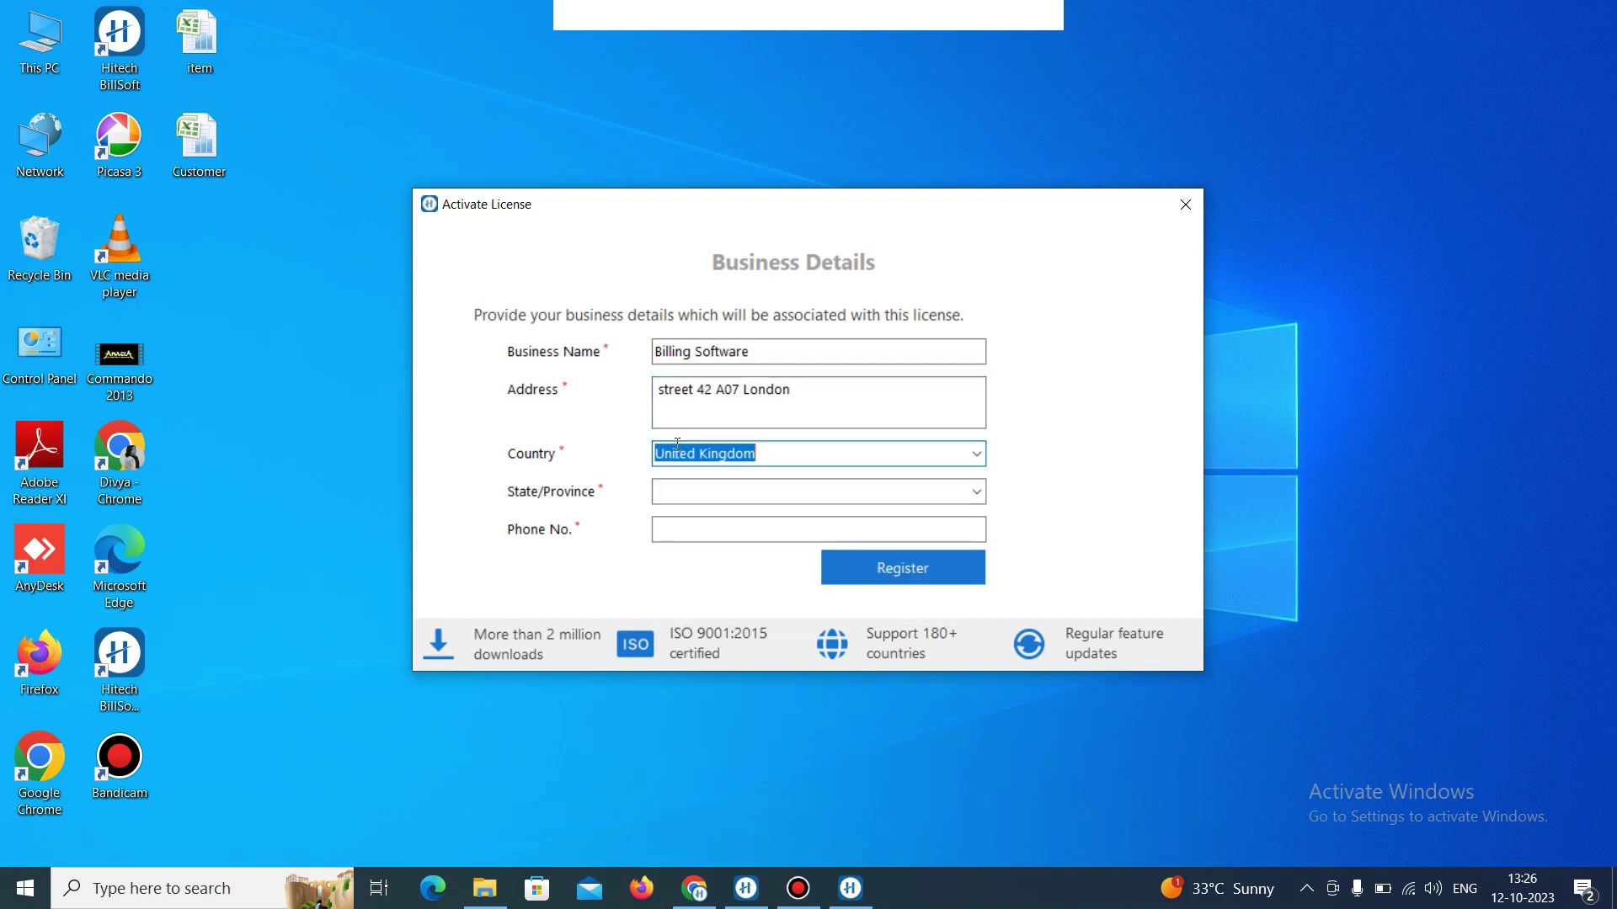
left_click(689, 492)
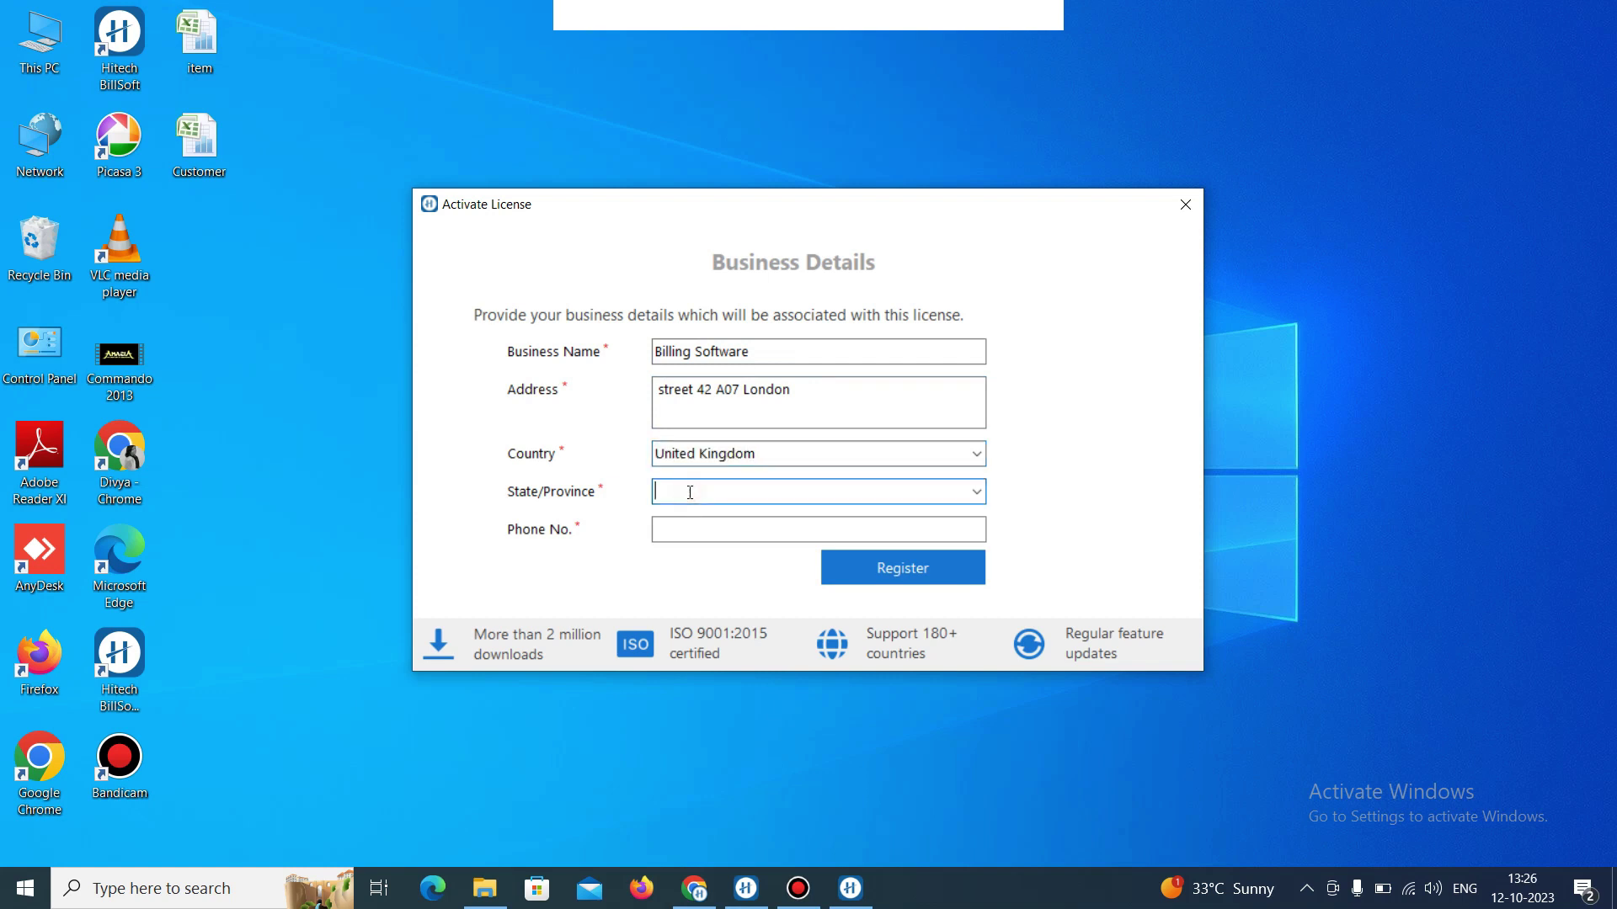
type("l")
key("BackSpace")
type("en")
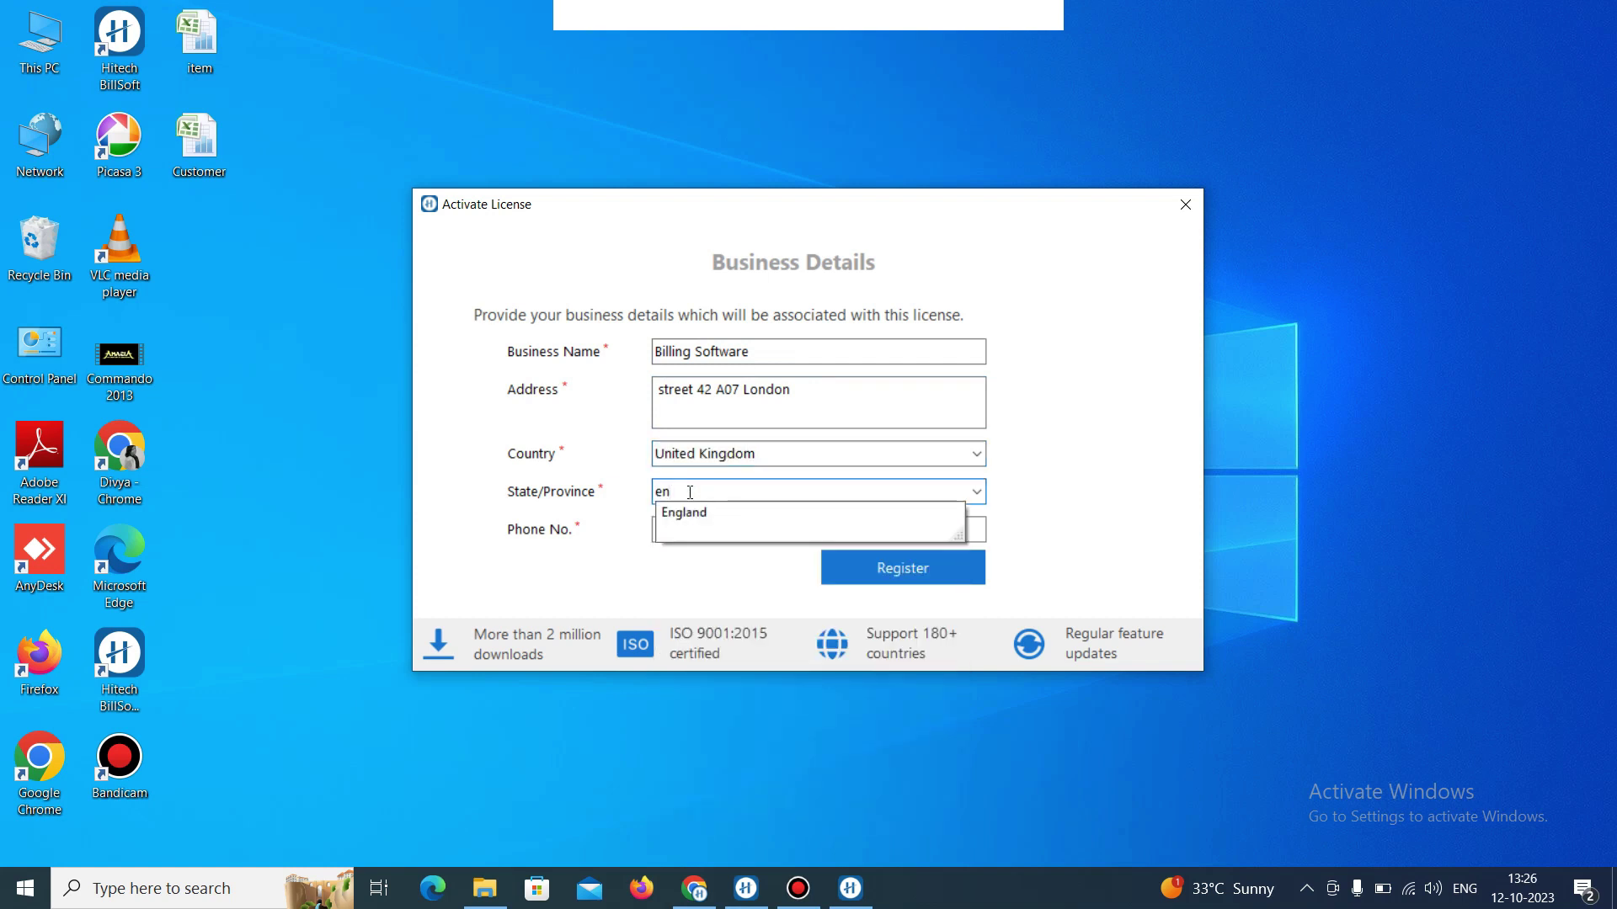
left_click(684, 512)
left_click(682, 531)
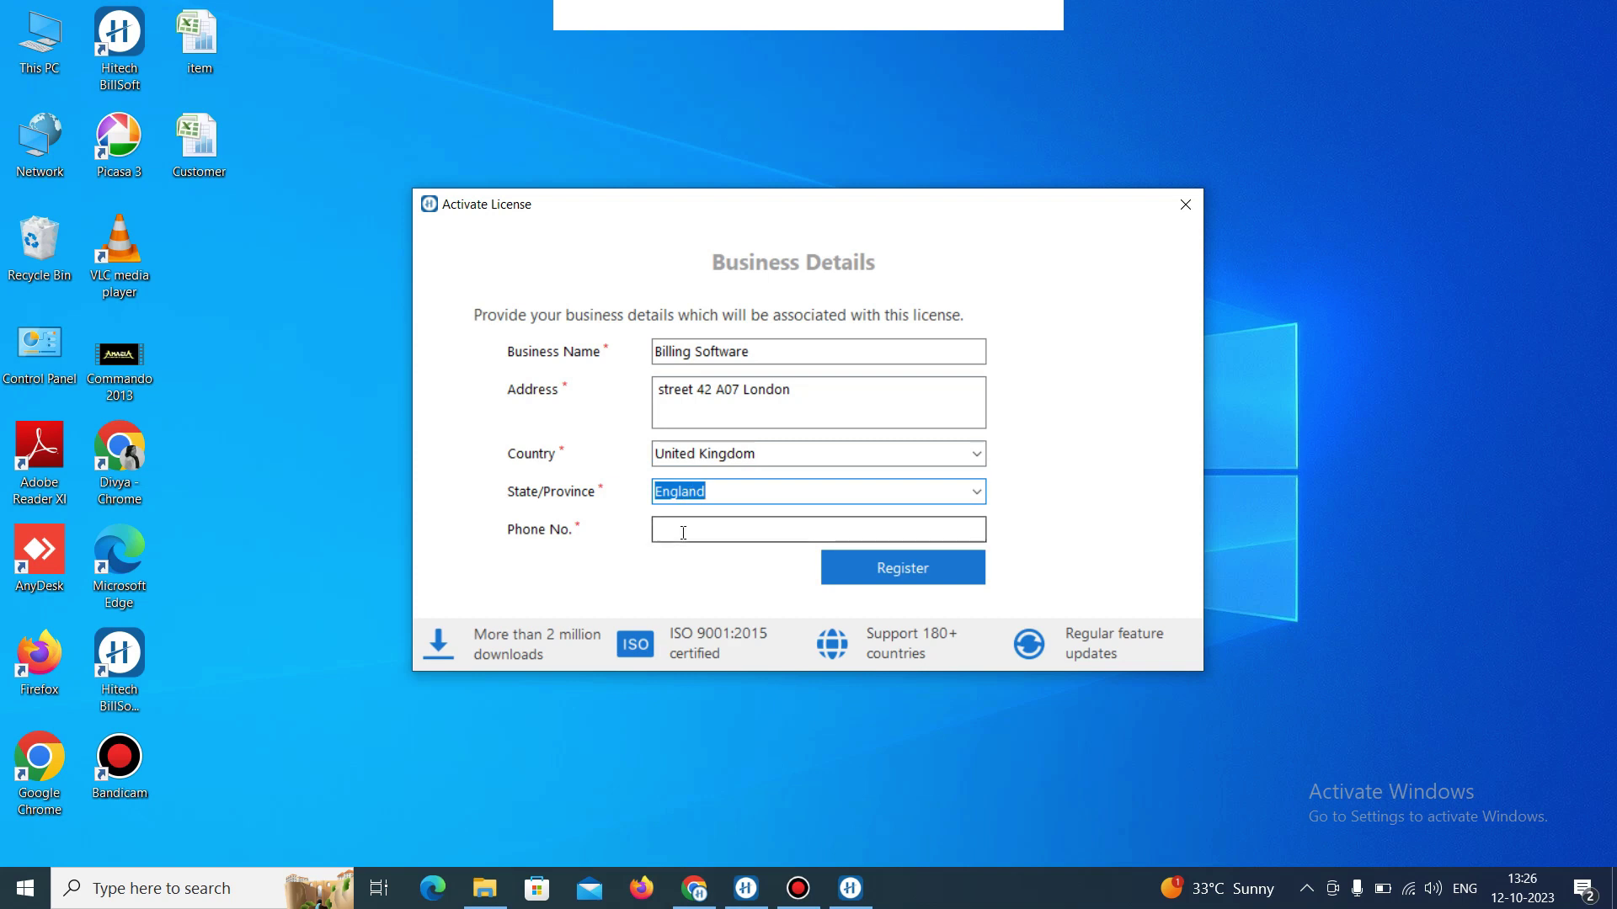
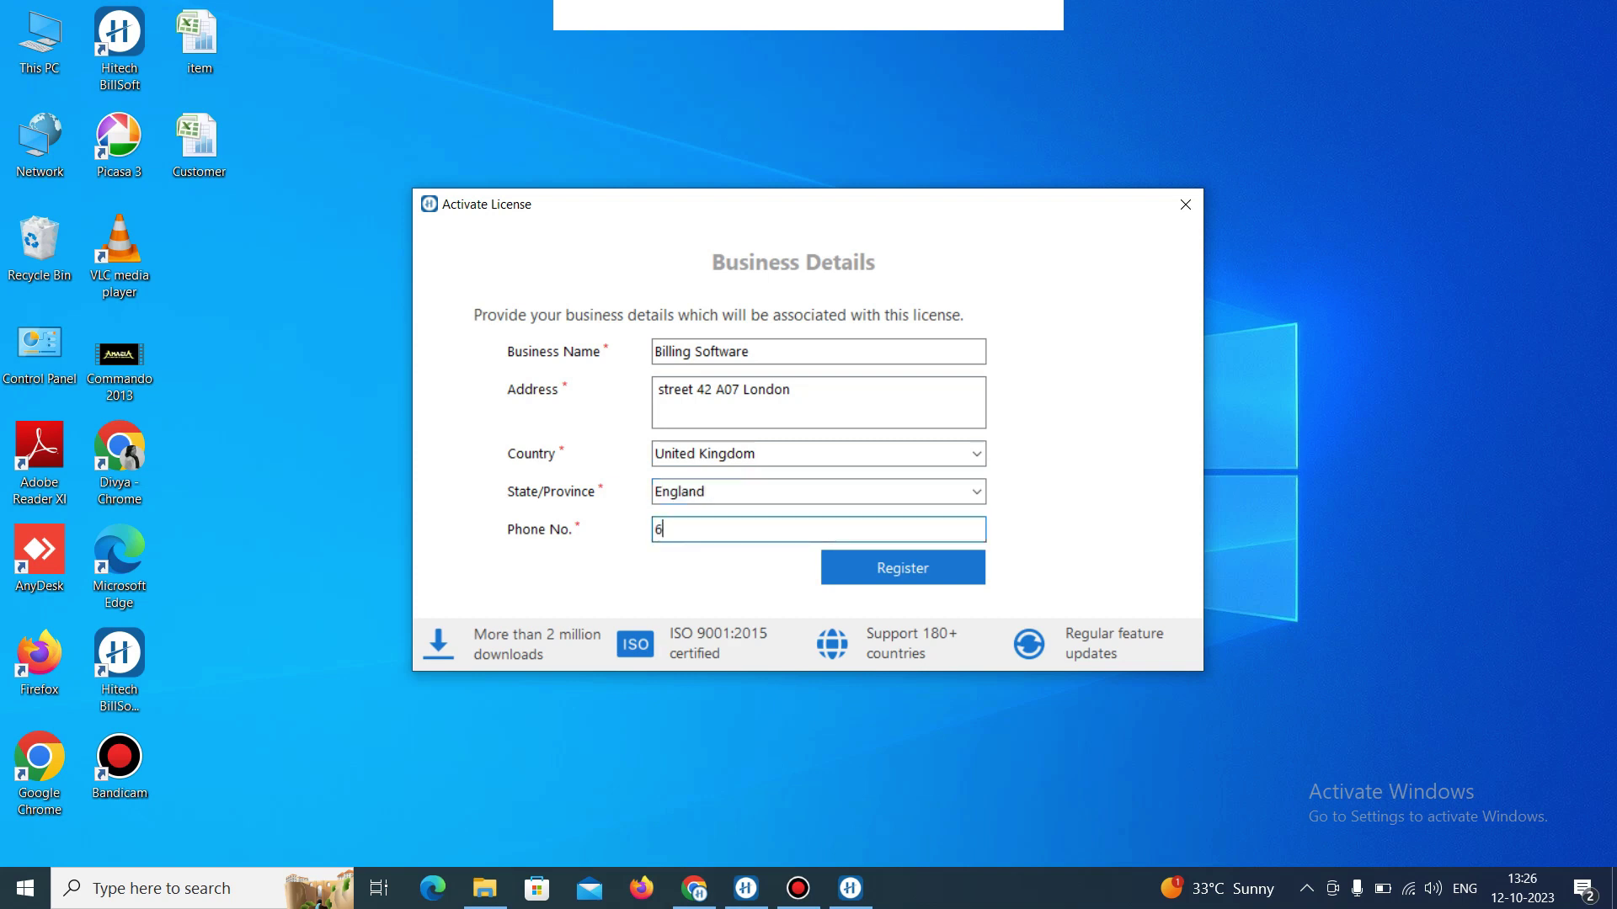
Register the business details and confirm generating the license.
left_click(857, 573)
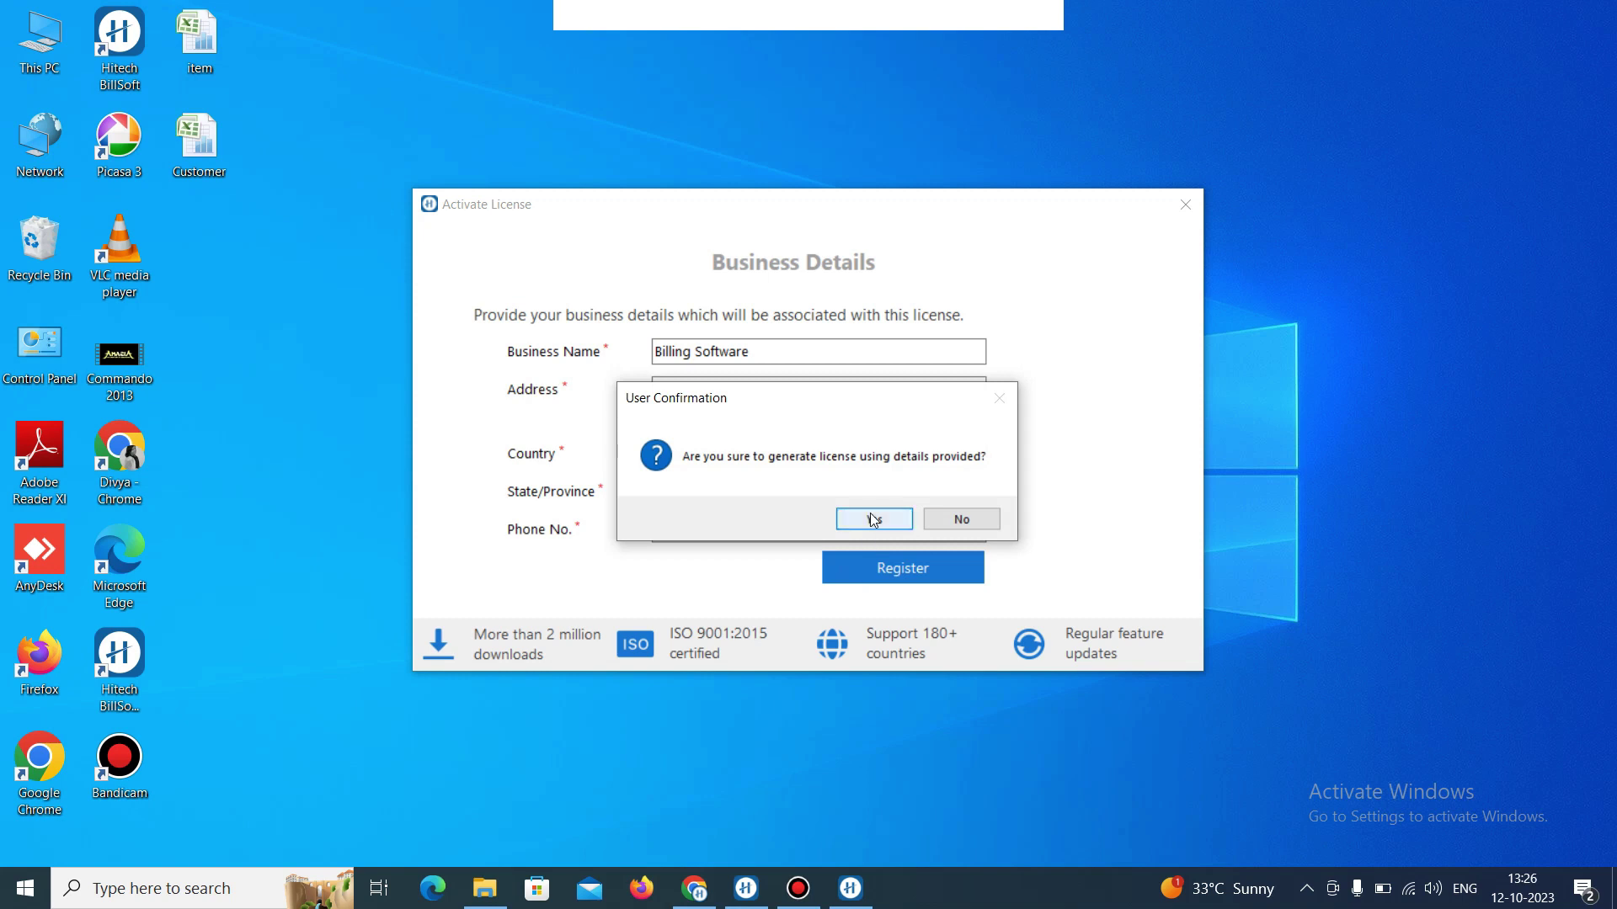
left_click(873, 519)
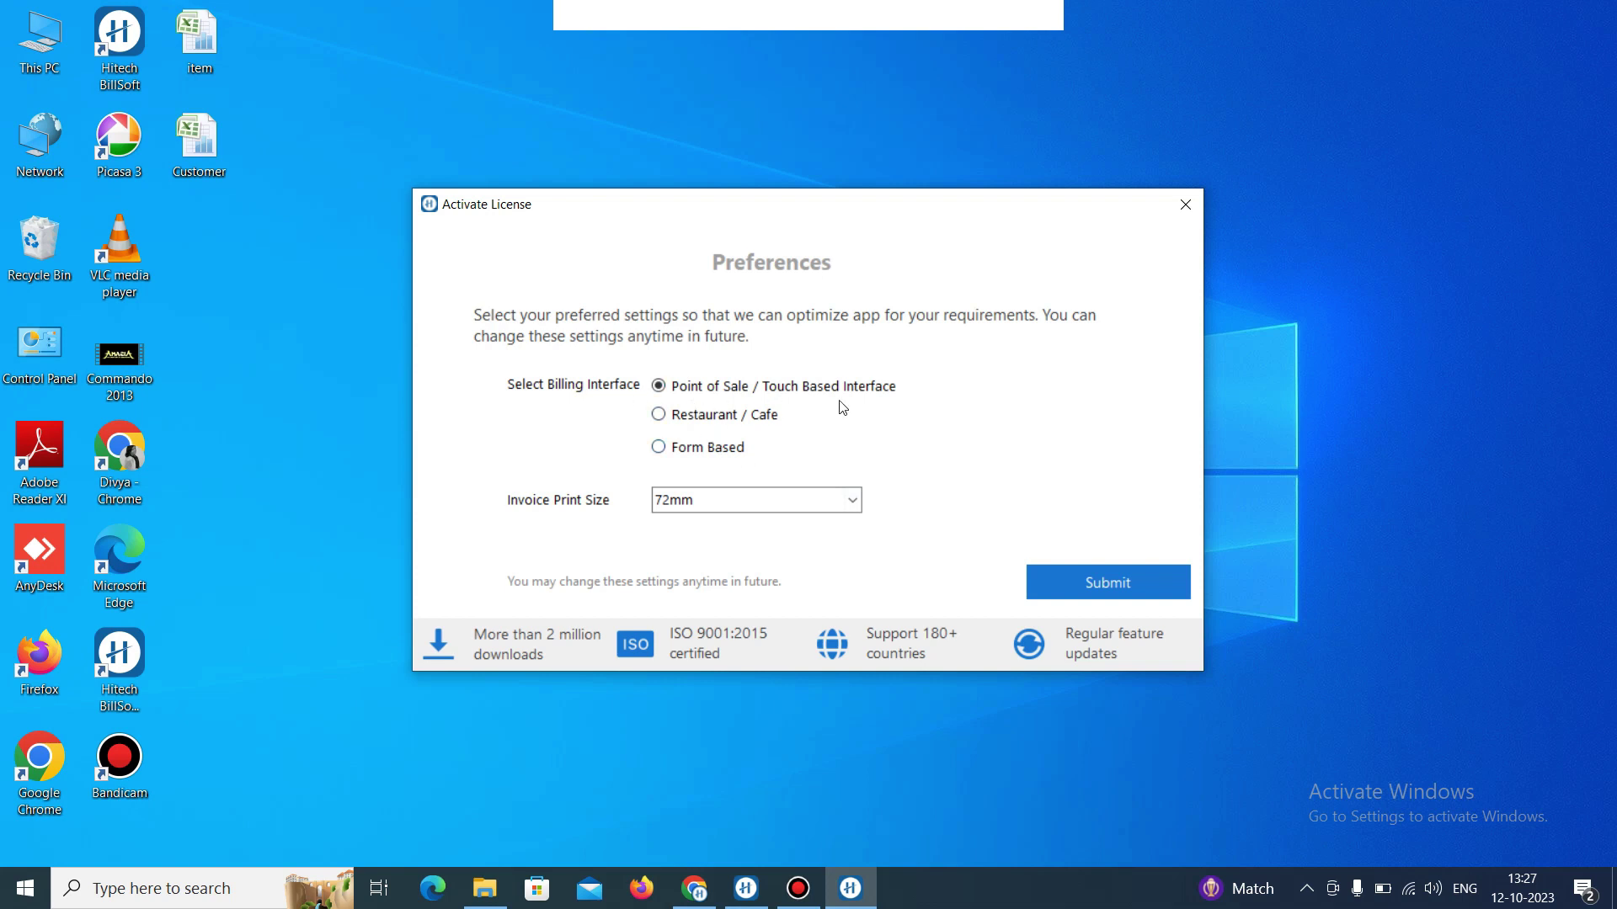
Set the billing interface to Form Based and the invoice print size to A4.
left_click(677, 426)
left_click(663, 454)
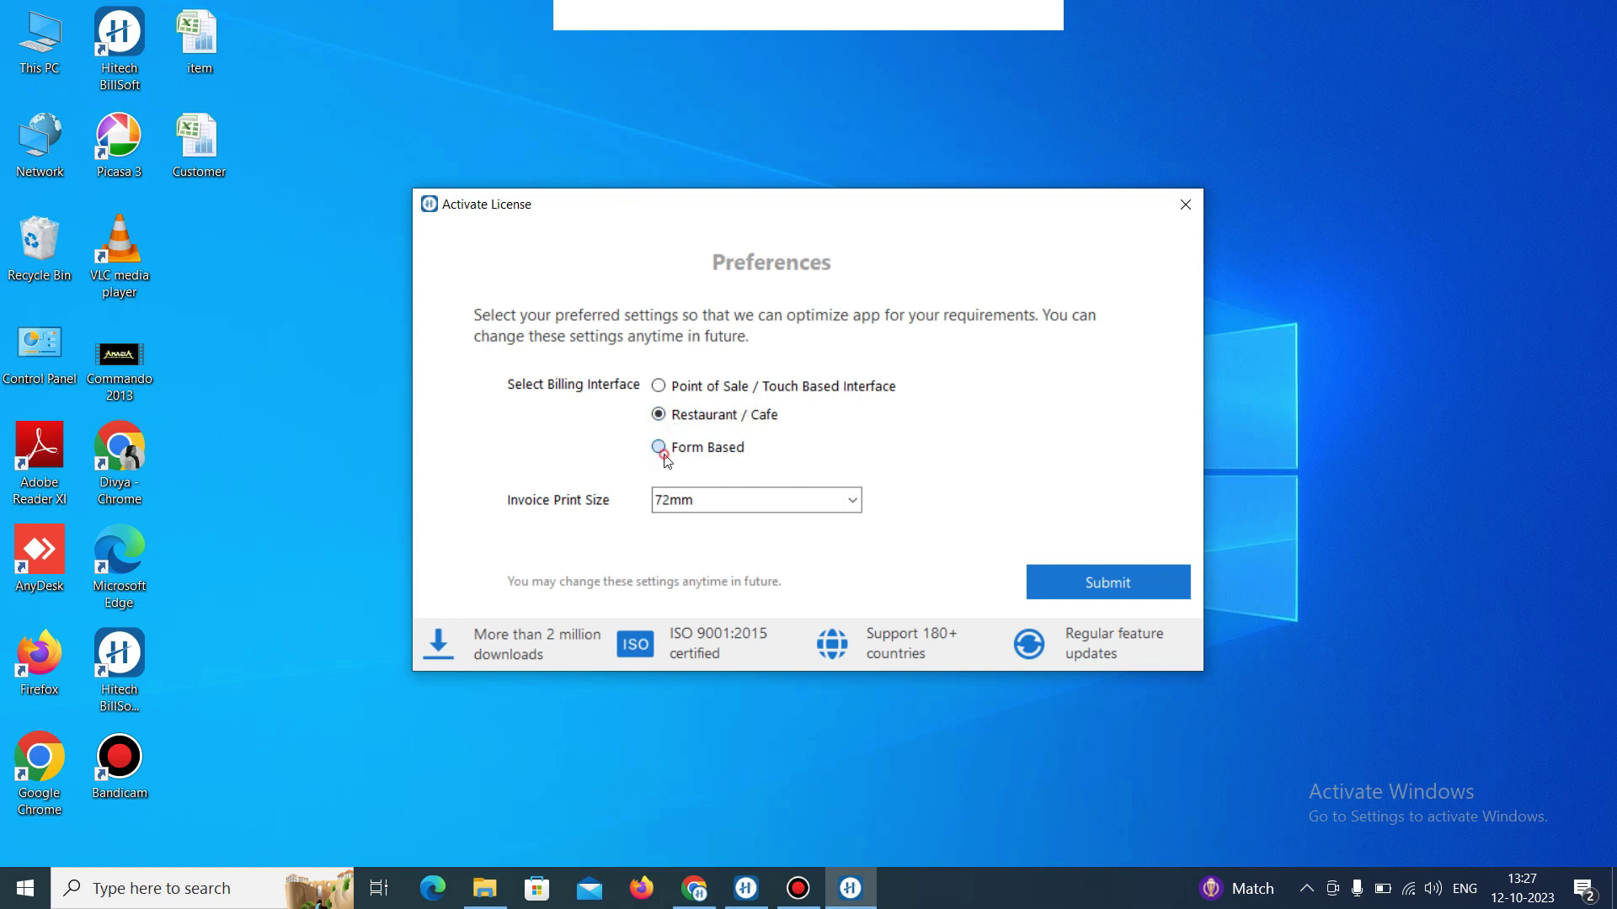
left_click(758, 495)
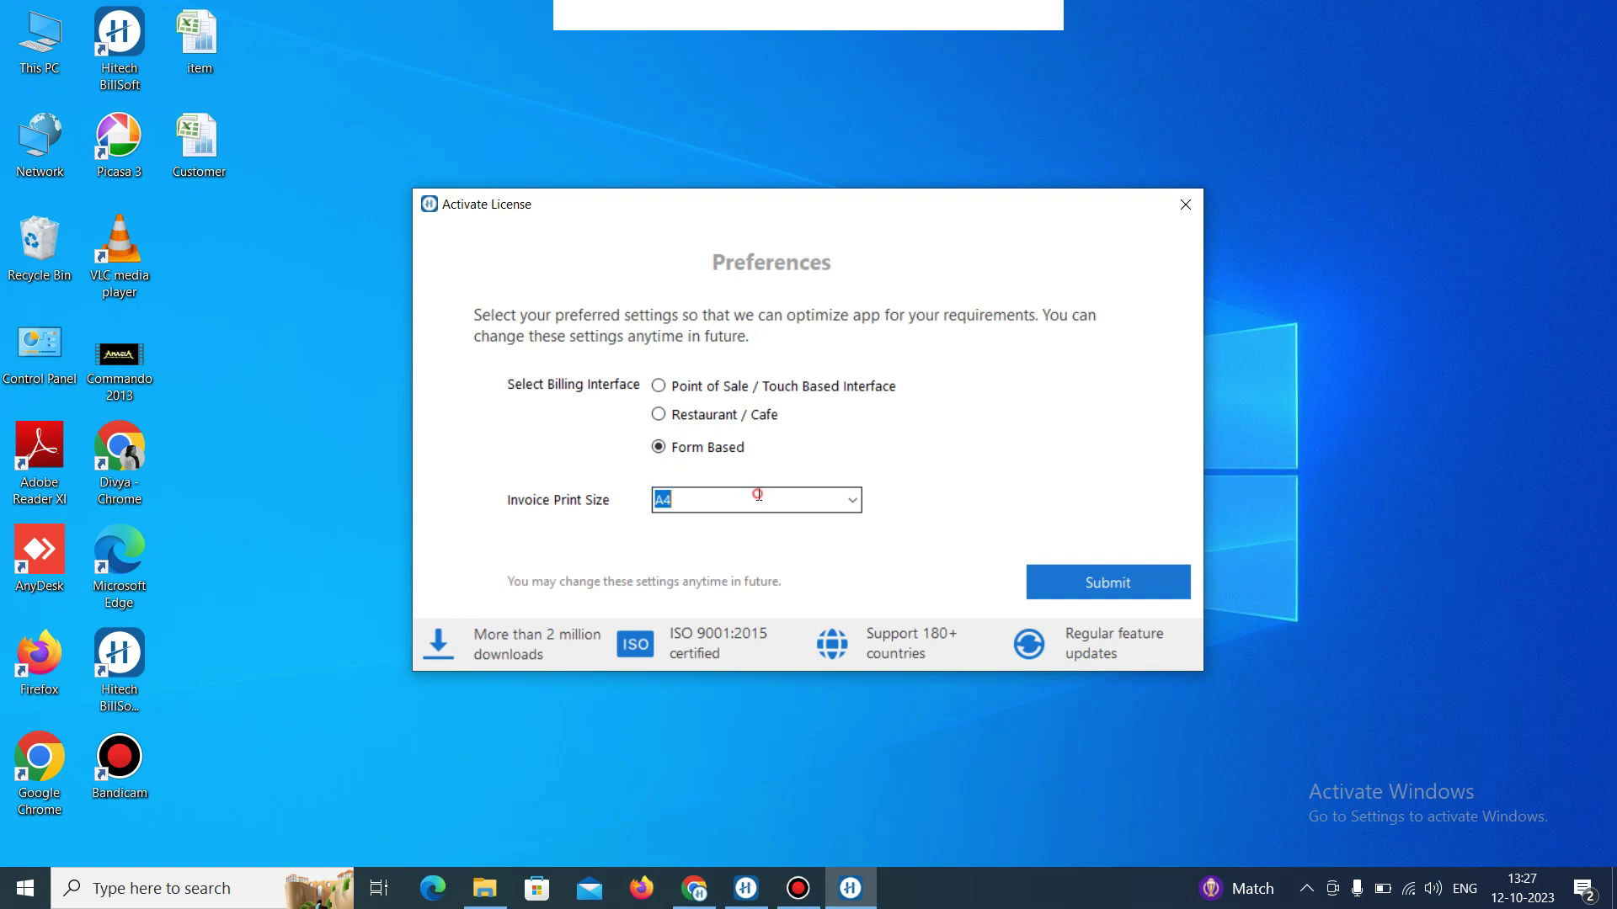
left_click(850, 502)
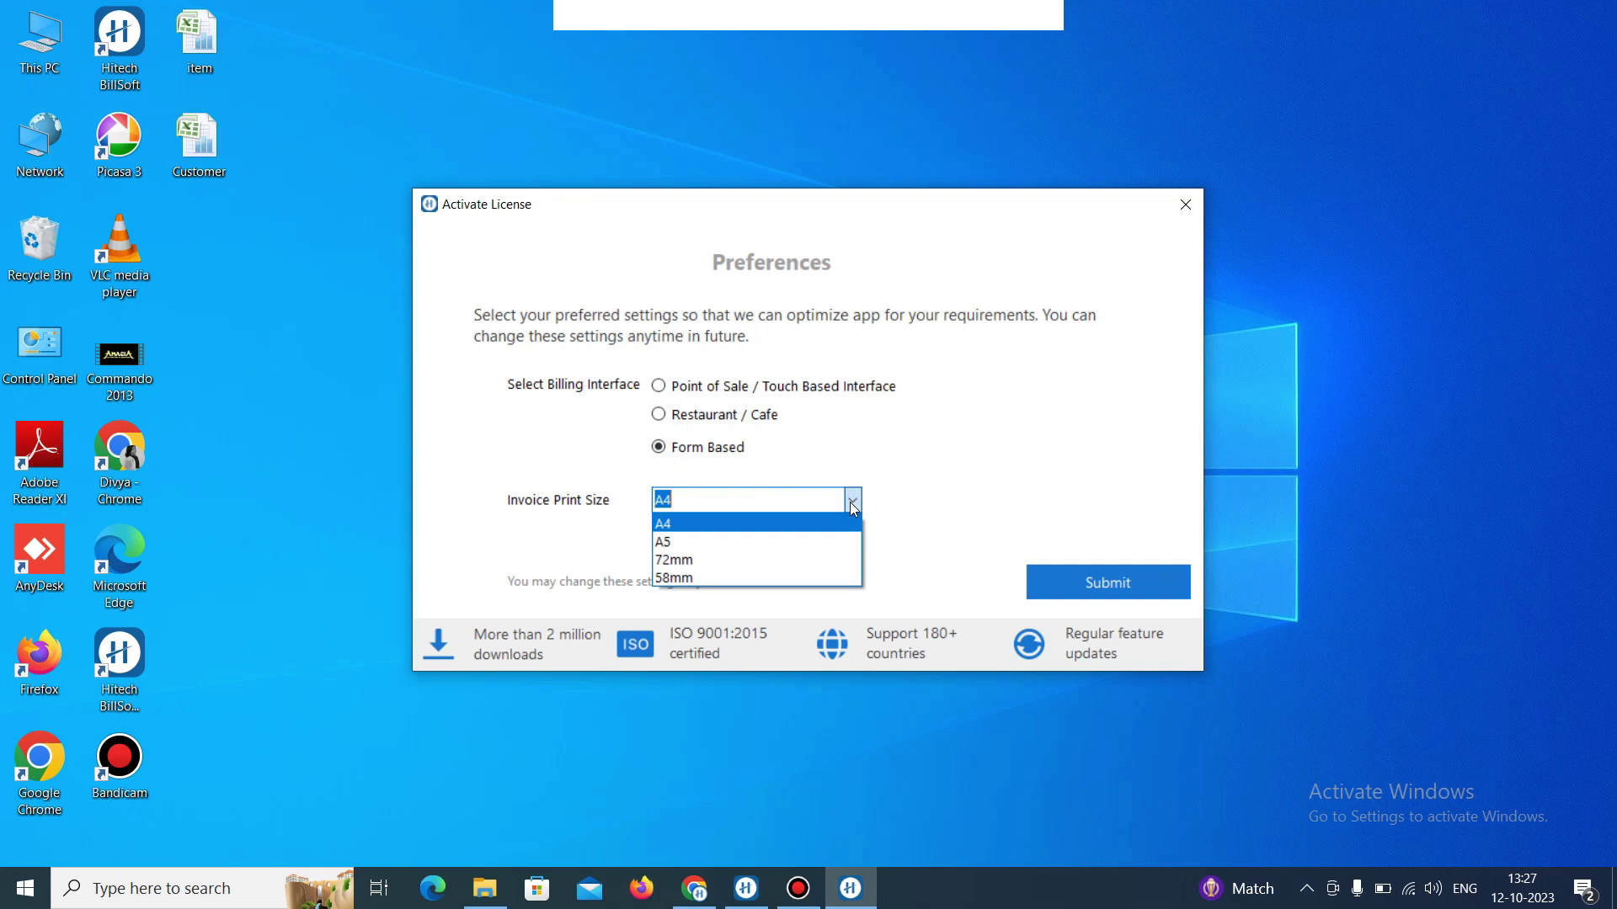
left_click(868, 508)
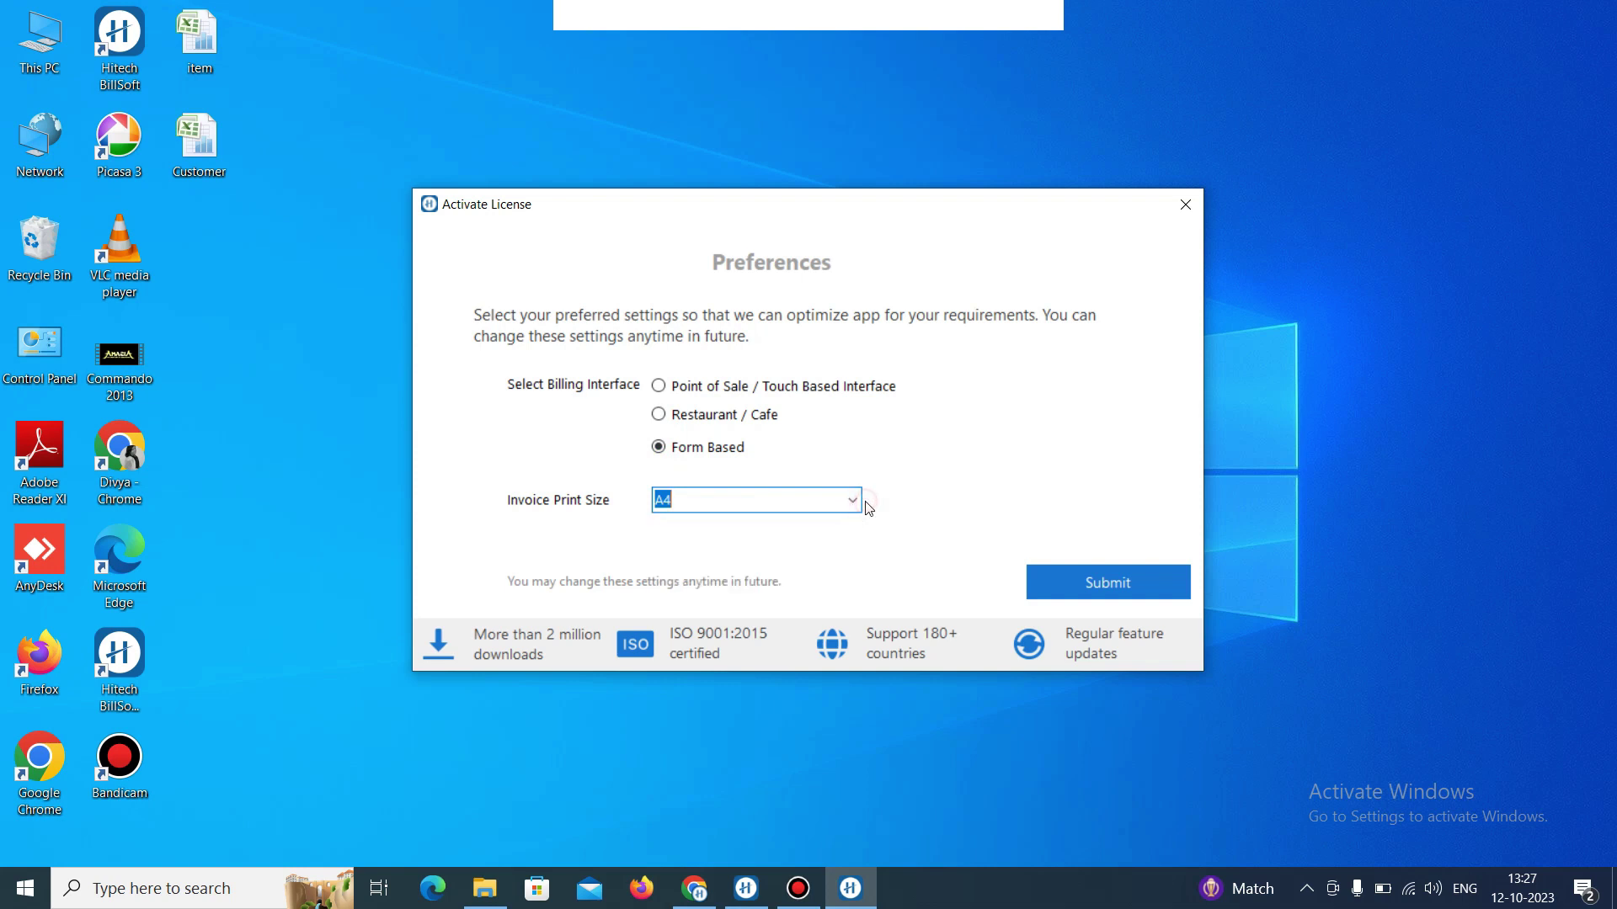
Submit the Form Based / A4 preferences to complete license activation.
left_click(1093, 590)
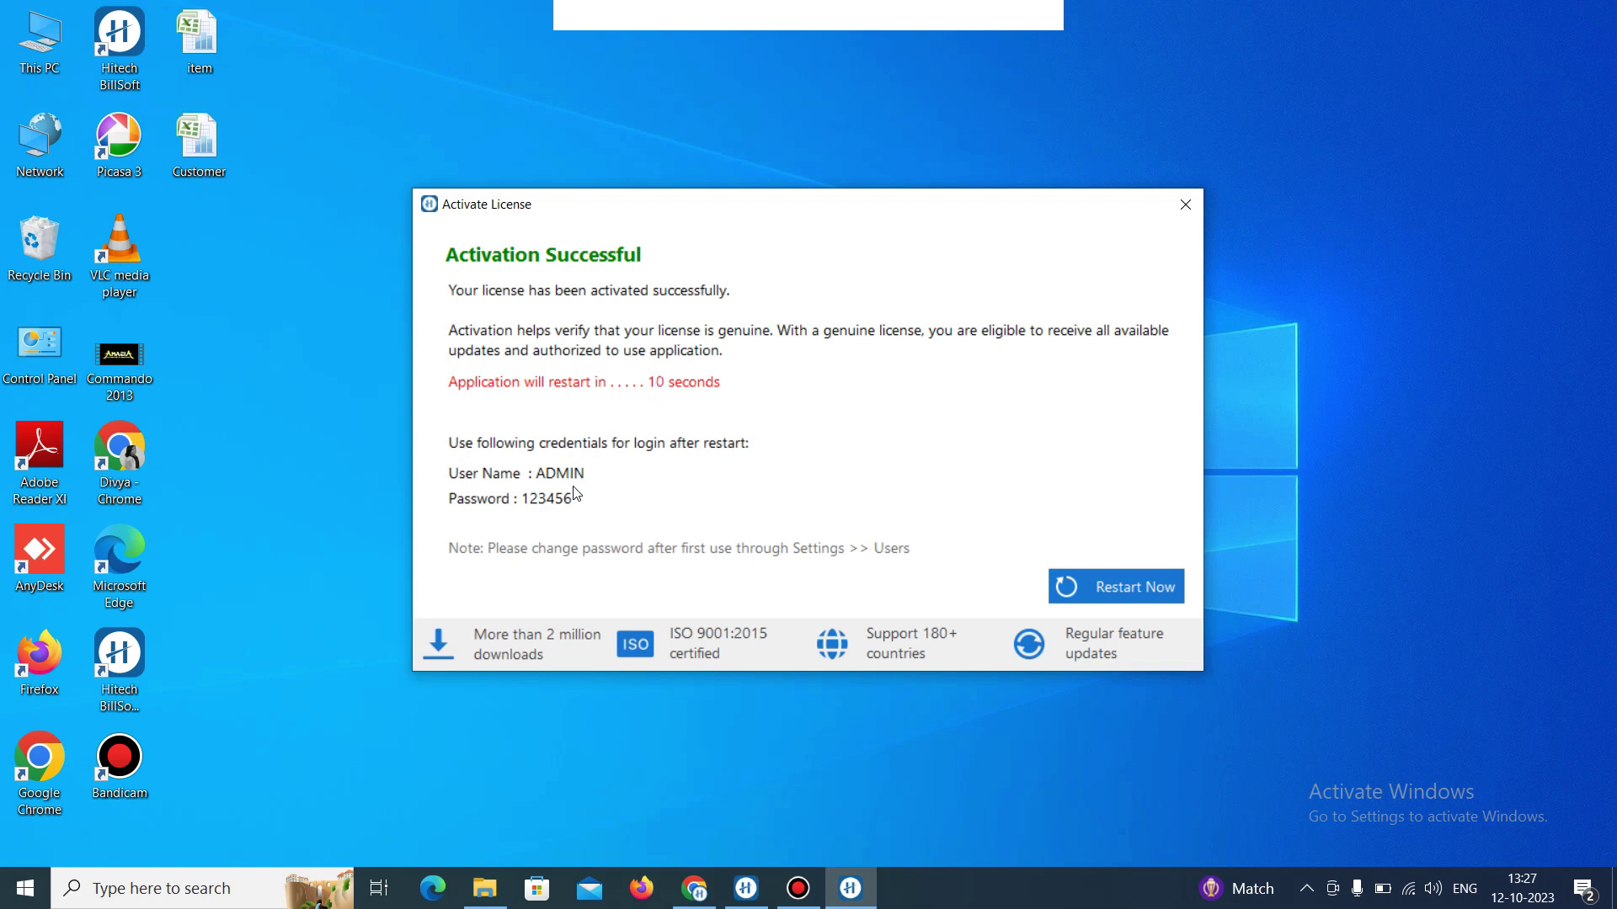
Restart the application and log in with the default admin user name and password.
left_click(1099, 596)
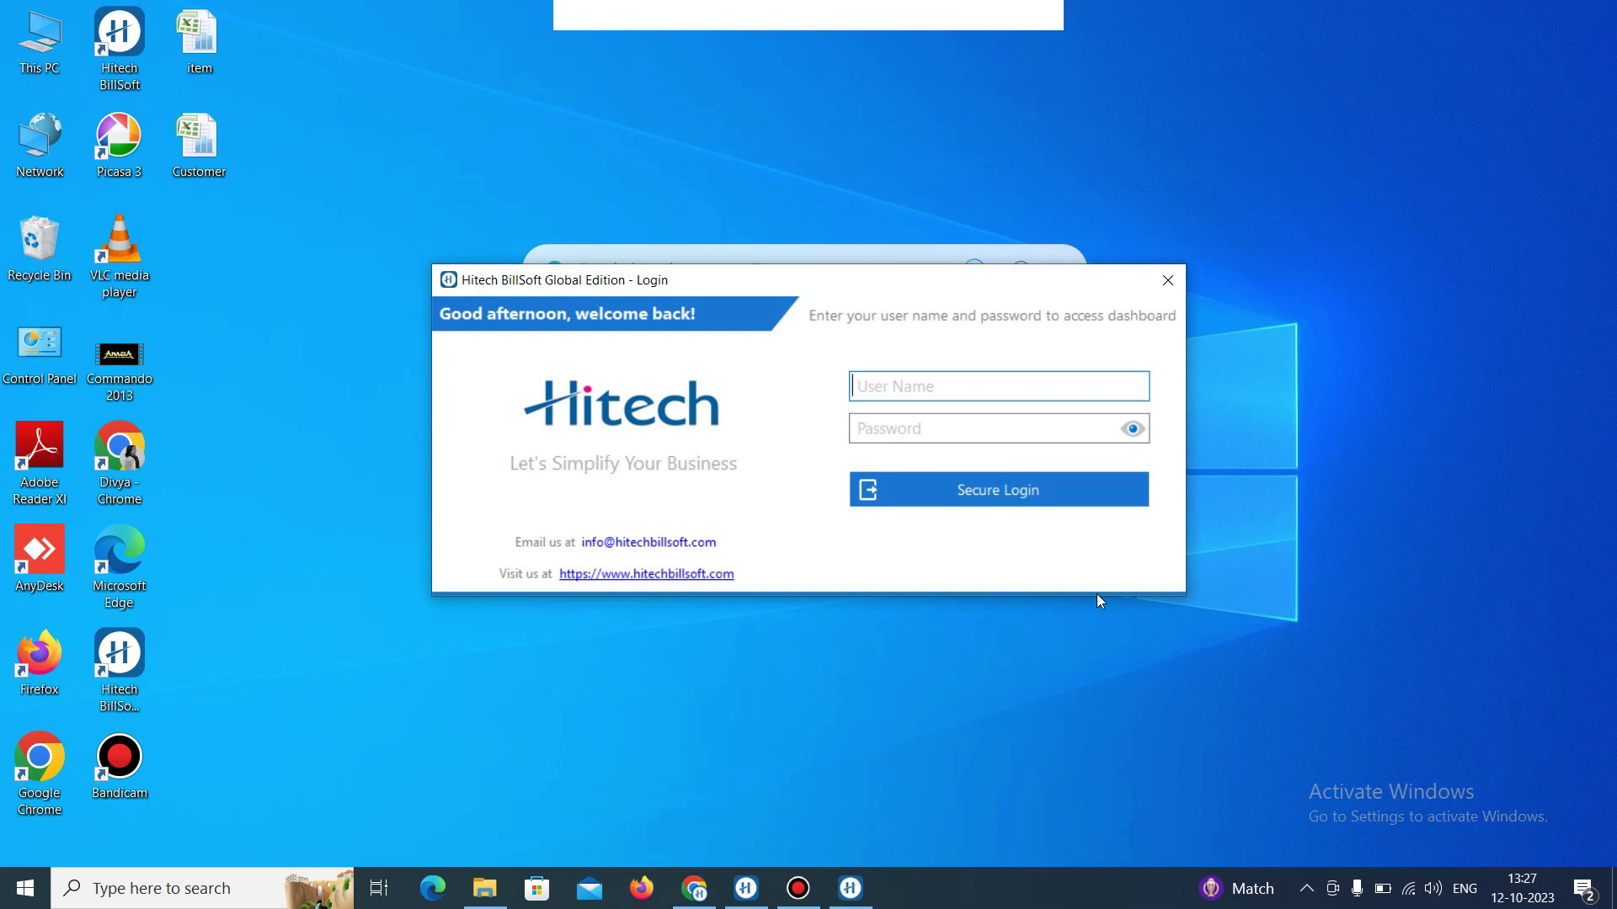
type("ADMIN")
left_click(887, 425)
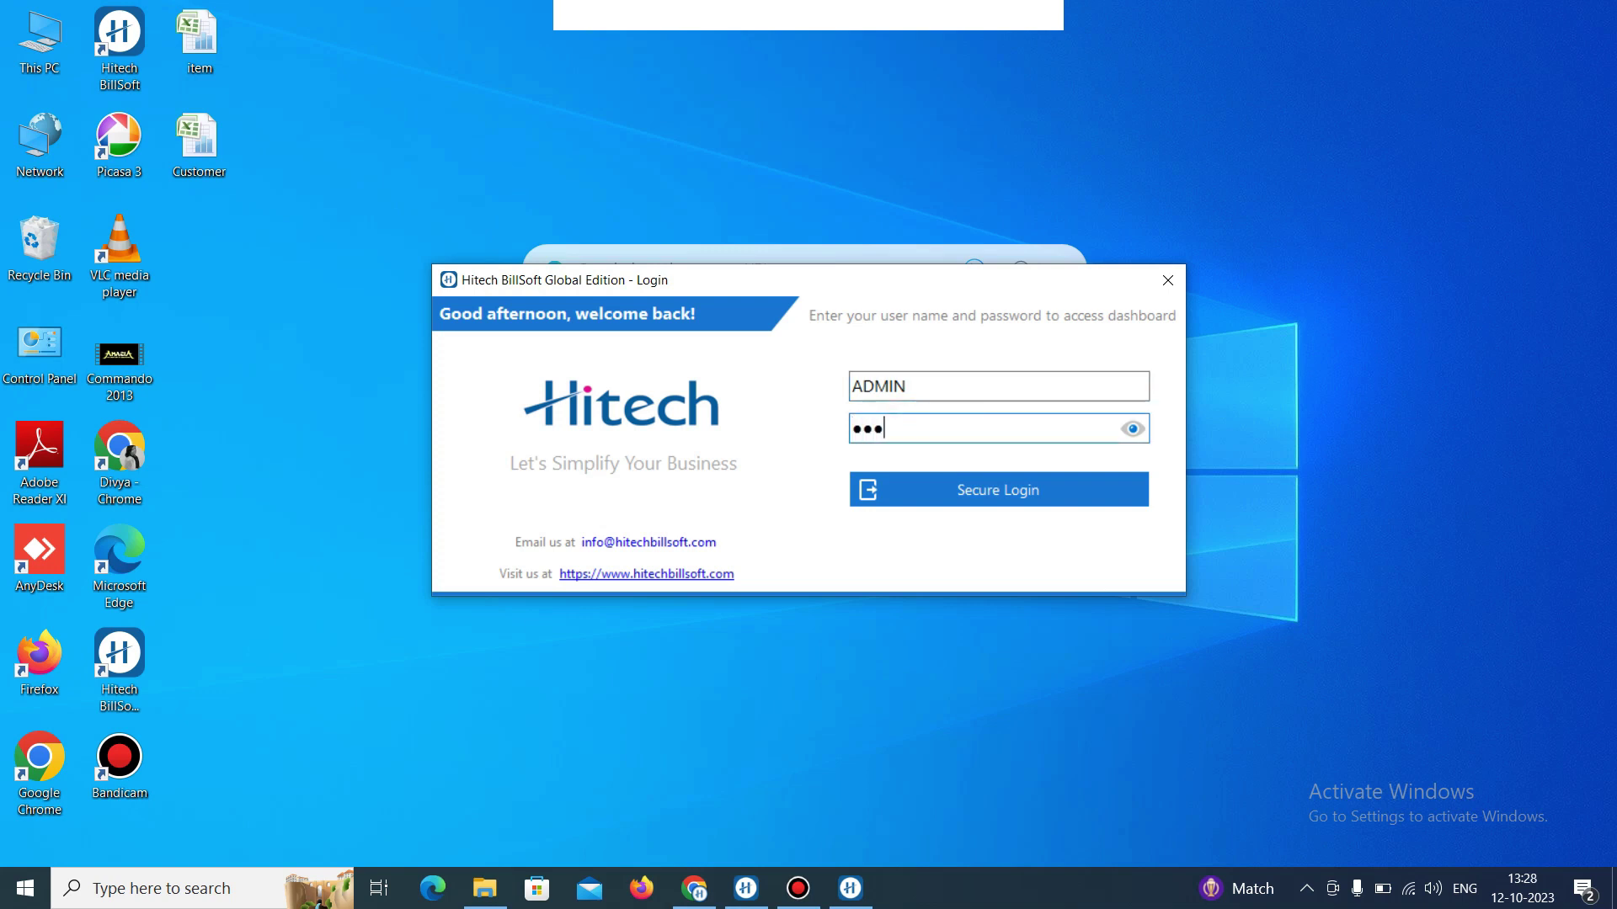
left_click(1016, 494)
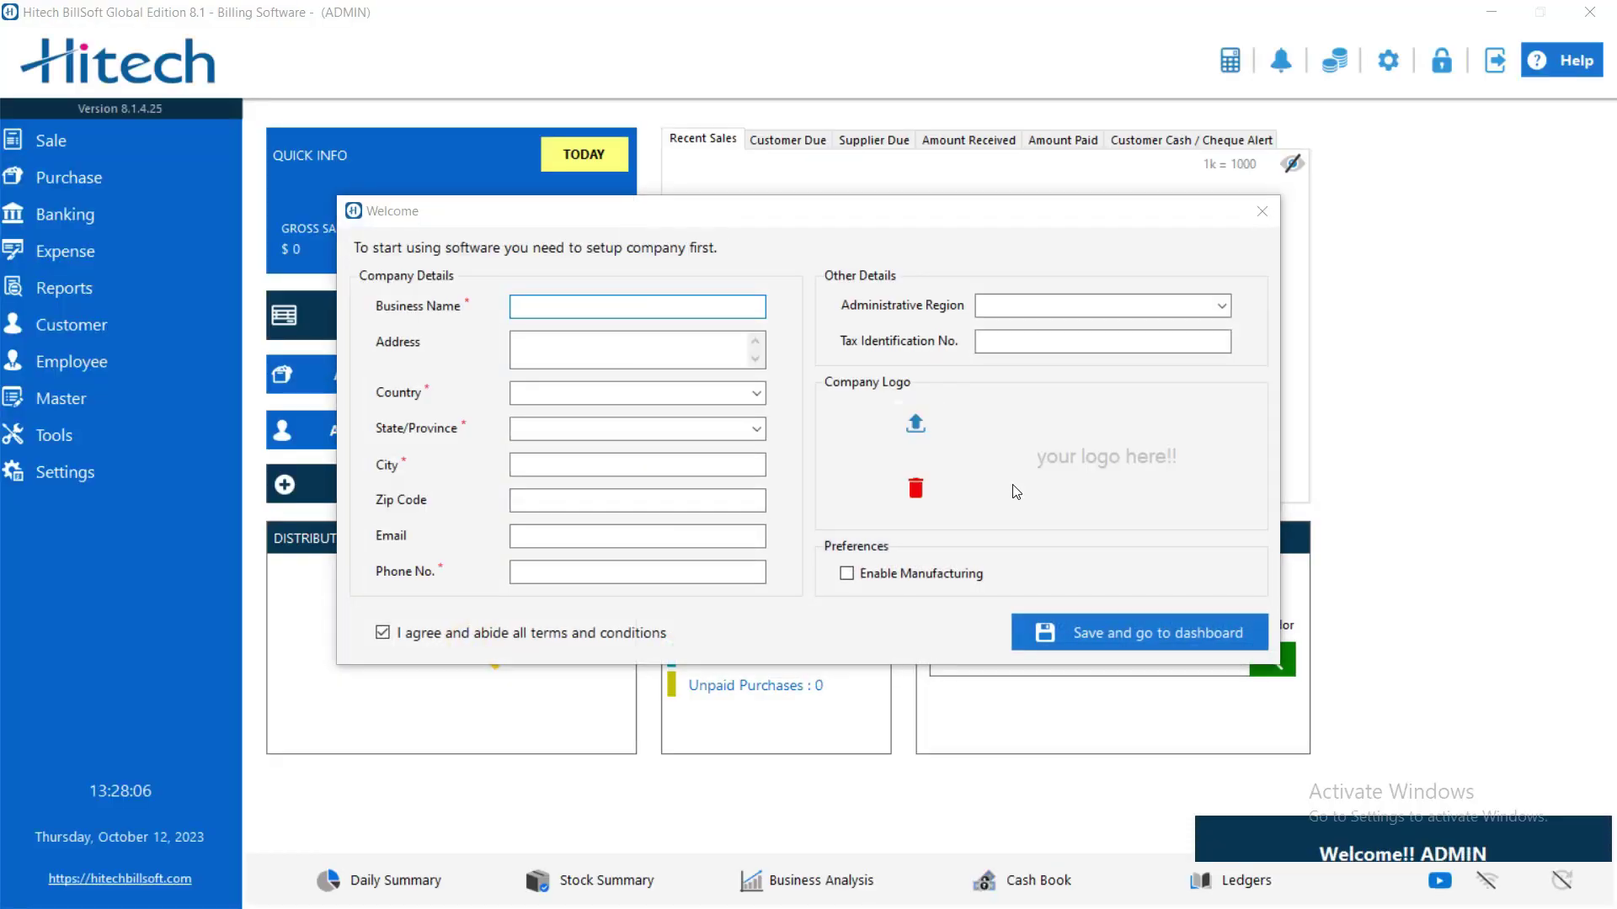
Enter the company name 'Billing Software' and its street address in the Welcome form.
left_click(569, 302)
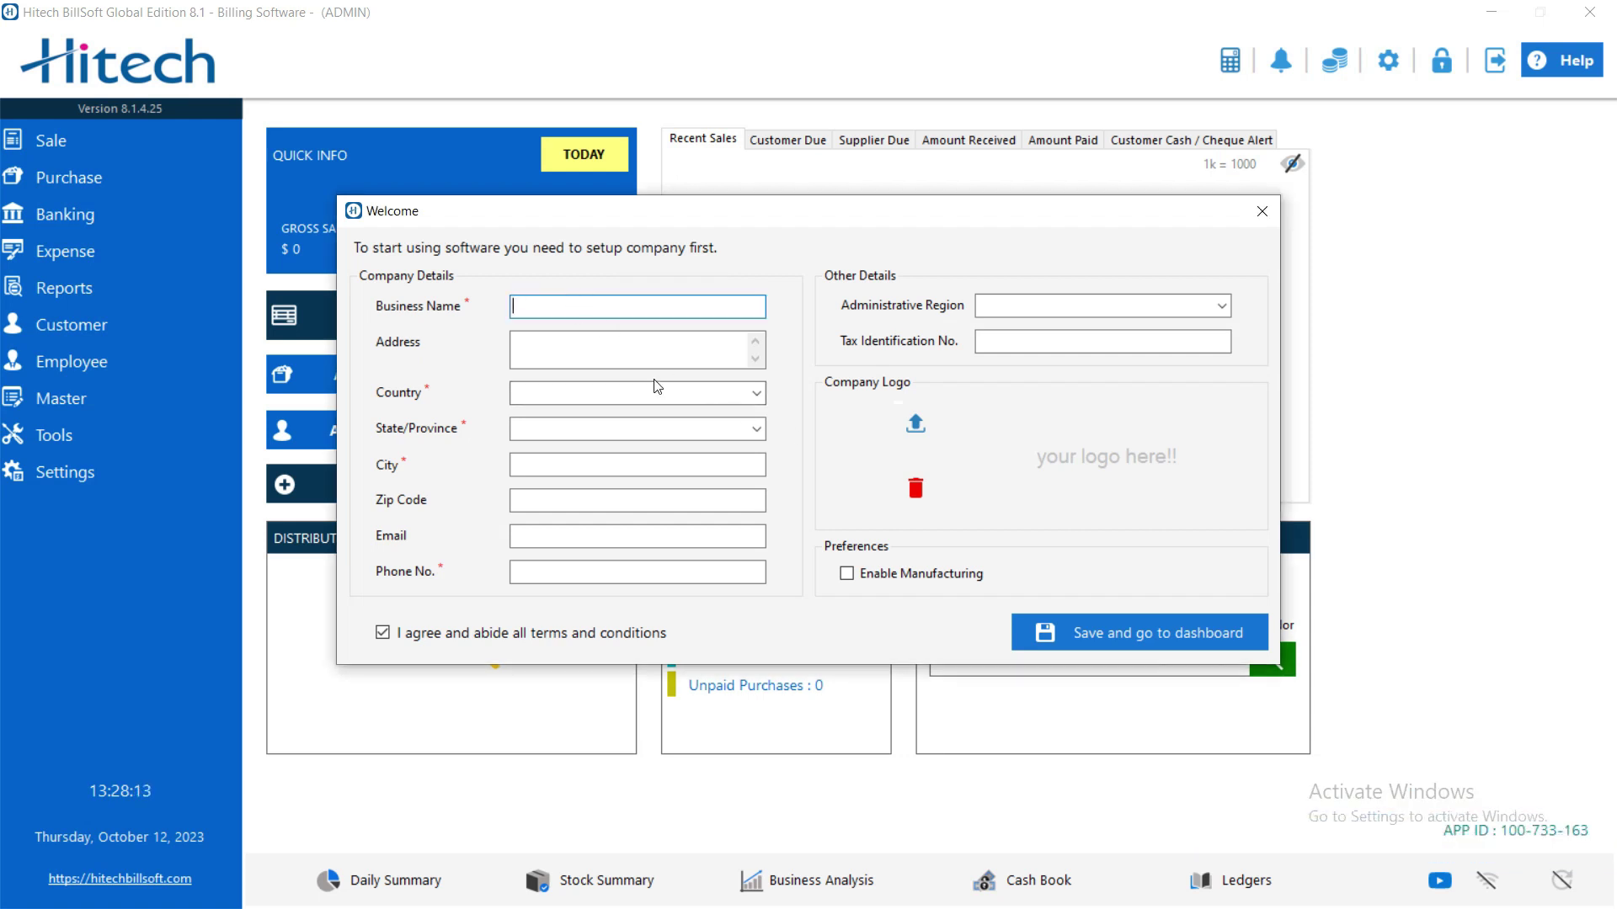
type("Hitech")
key("BackSpace")
key("BackSpace")
key("BackSpace")
key("BackSpace")
key("BackSpace")
key("BackSpace")
key("BackSpace")
type("Bi;l")
type("lling S")
type("oftware")
left_click(558, 347)
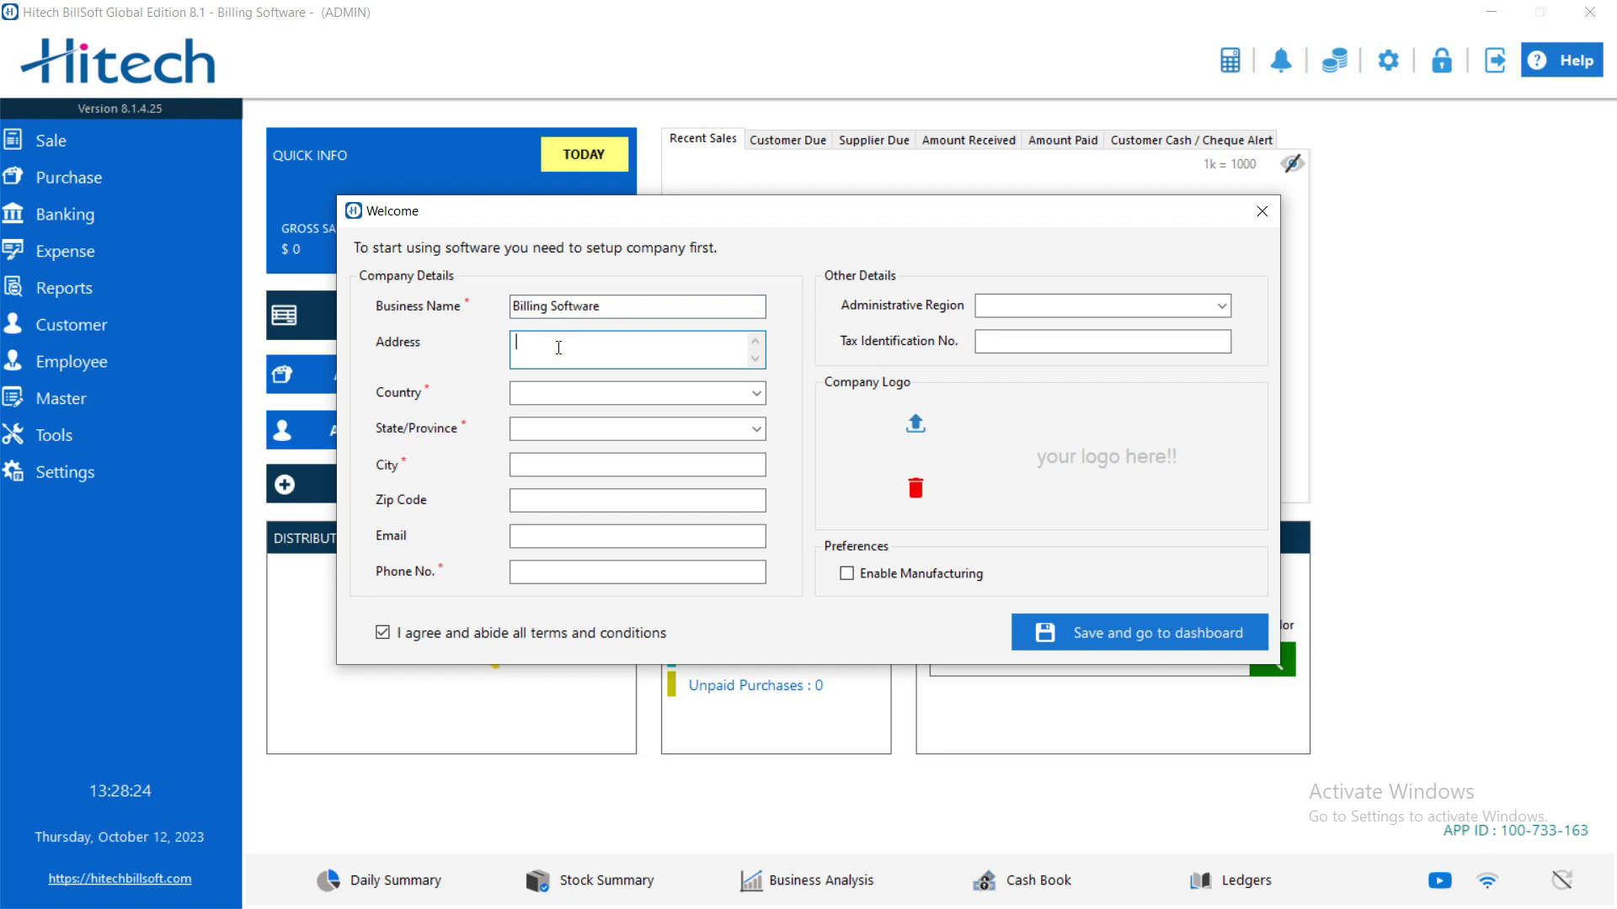
type("Street 42 A07 London")
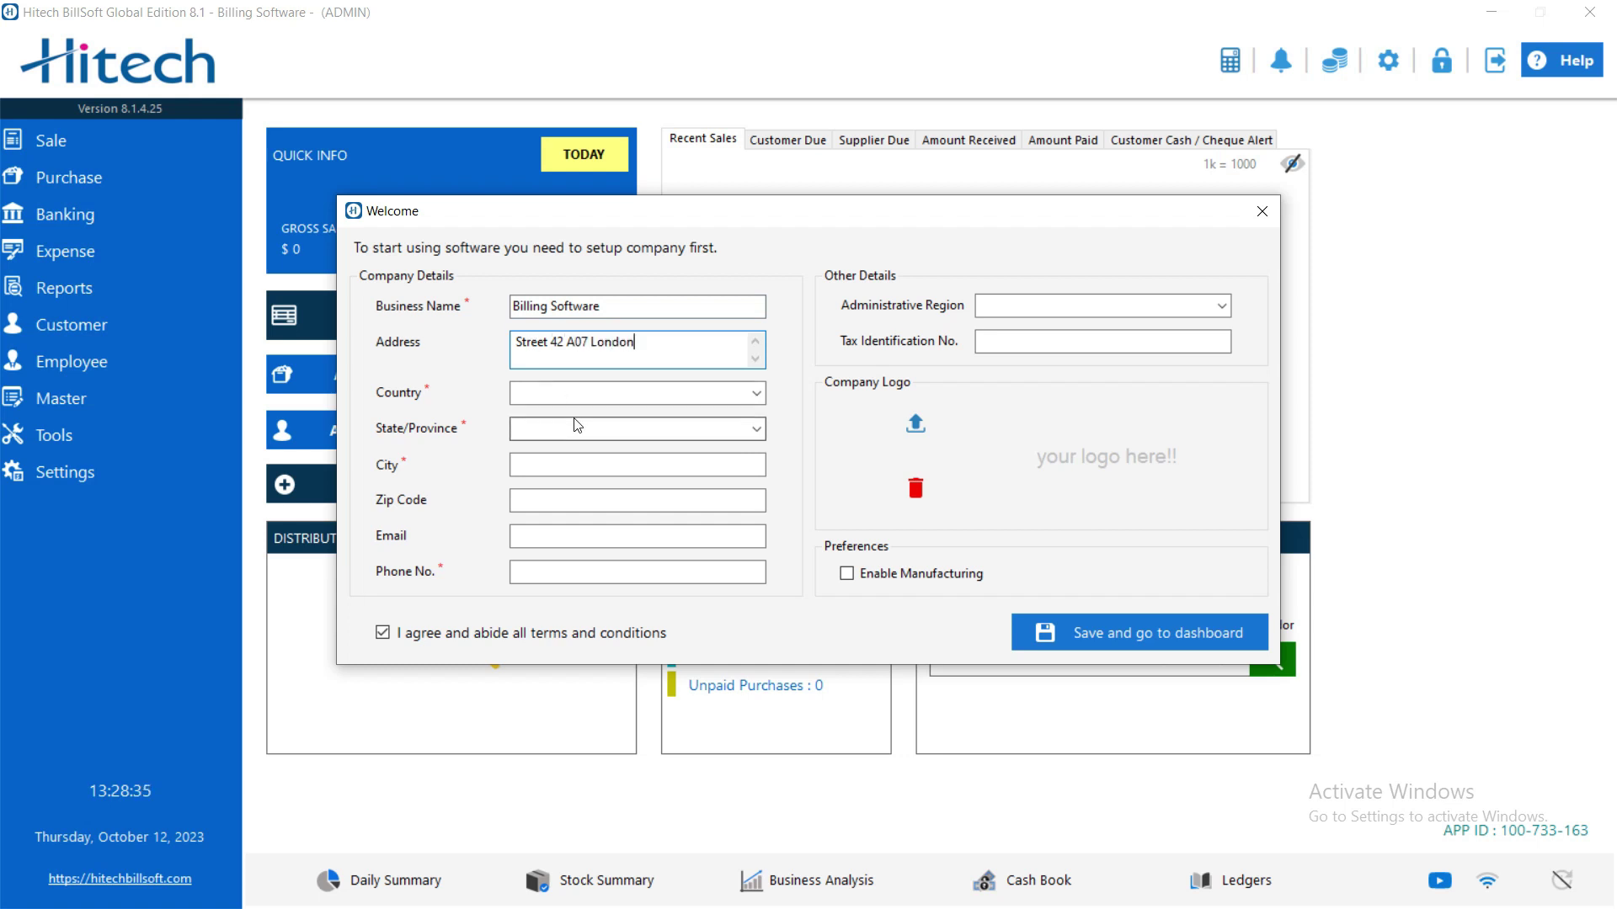
Set country to United Kingdom, state to England and city to London.
left_click(534, 393)
type("u")
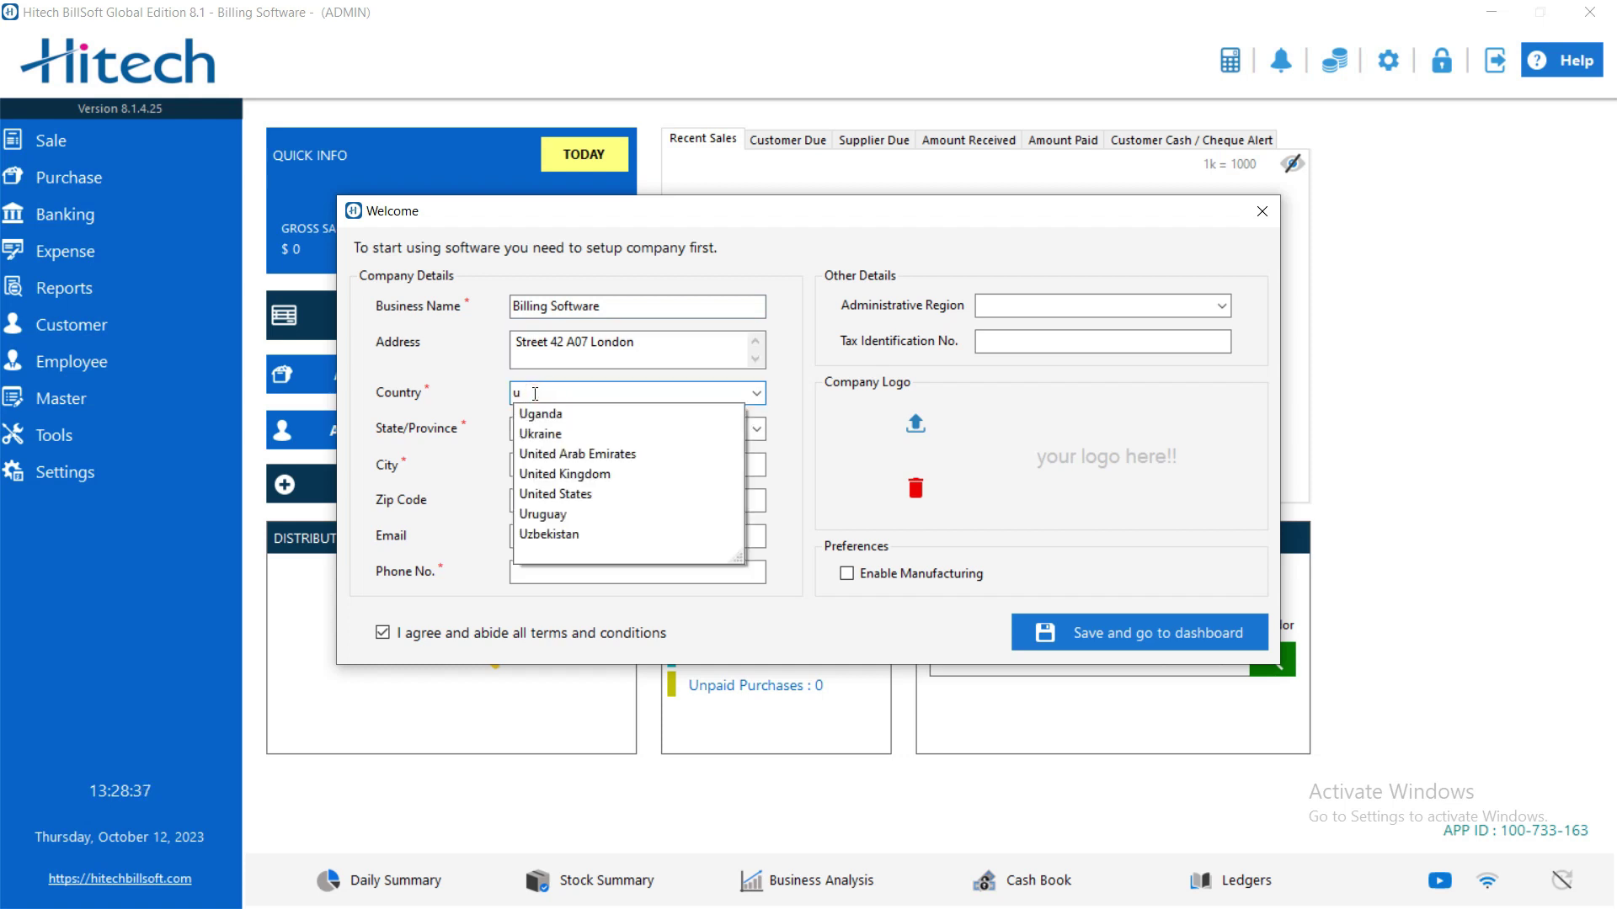
key("Down")
key("Down")
key("Down")
key("Down")
key("Return")
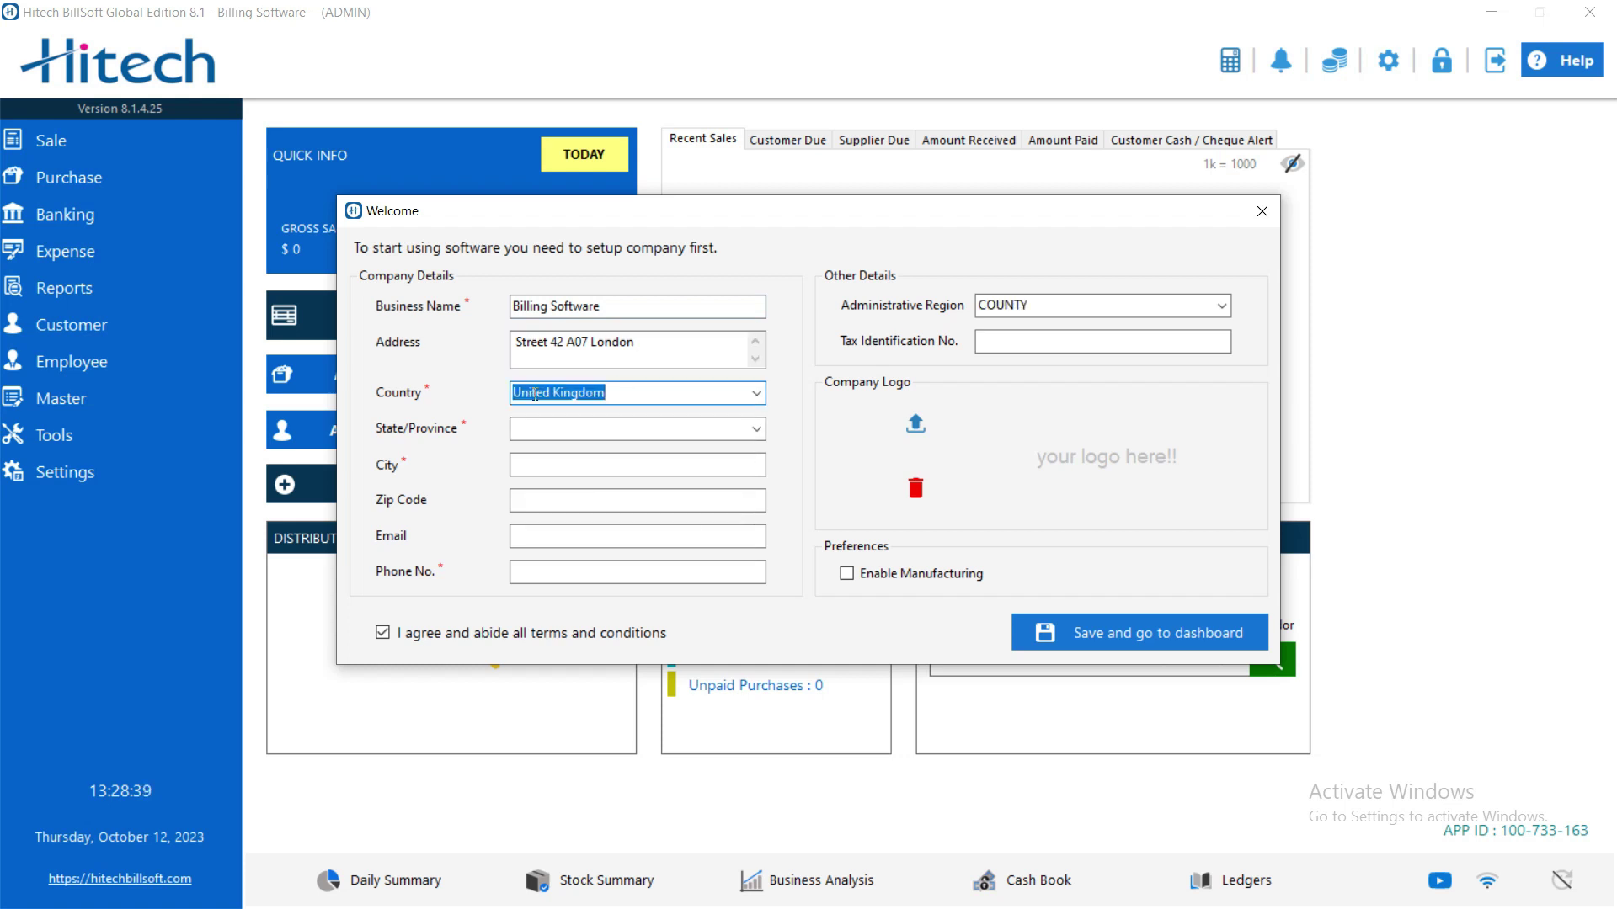
left_click(544, 427)
type("en")
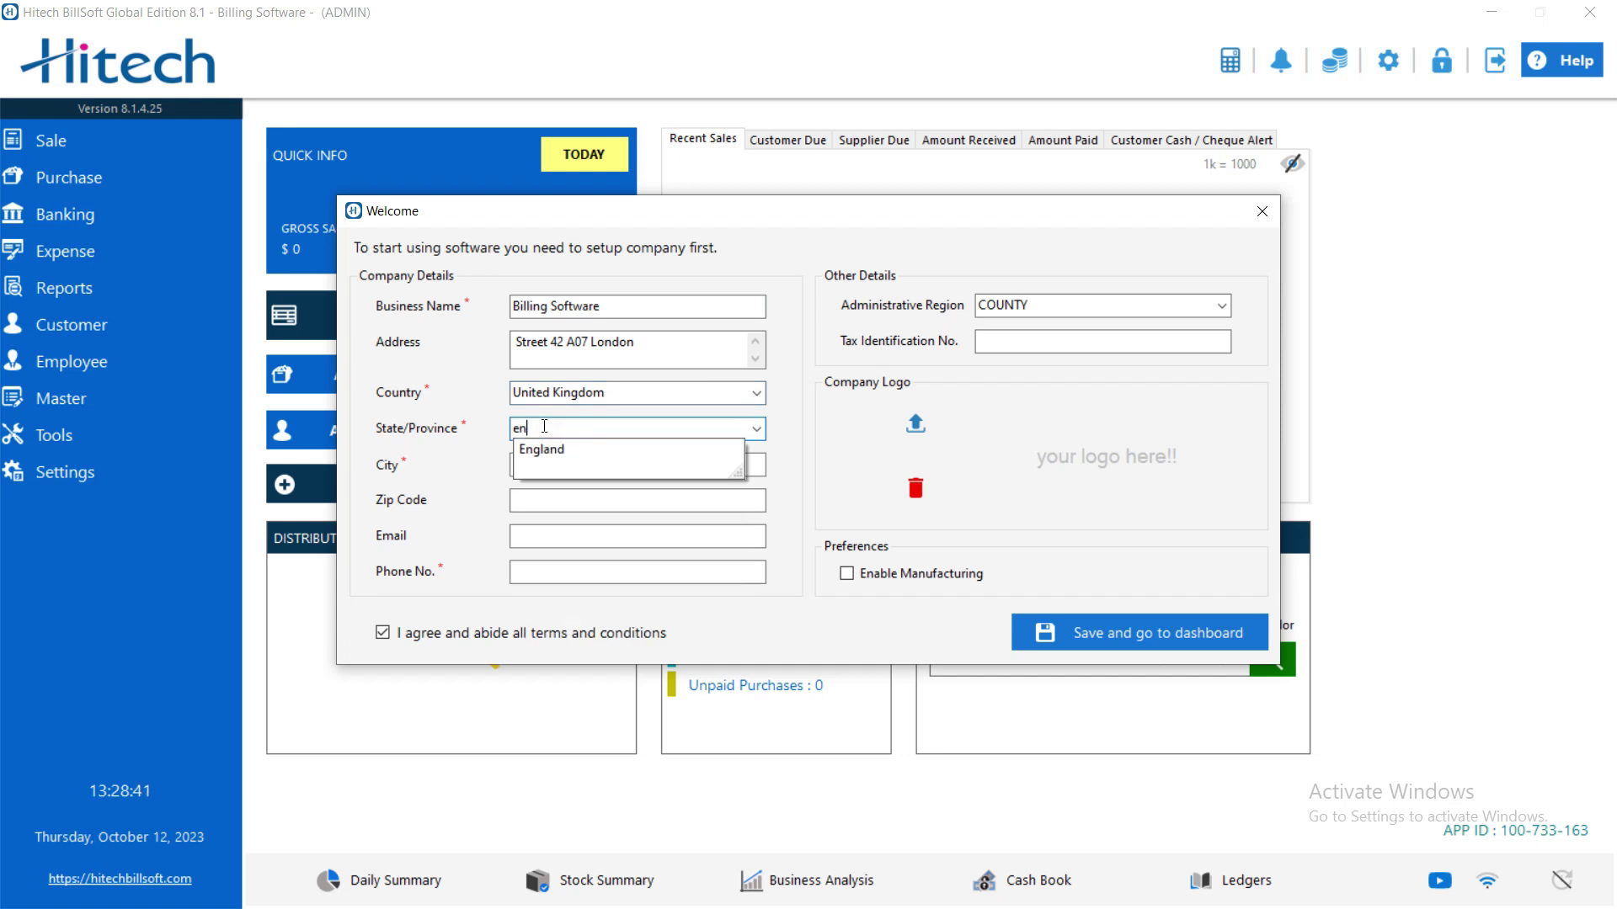
key("Down")
key("Return")
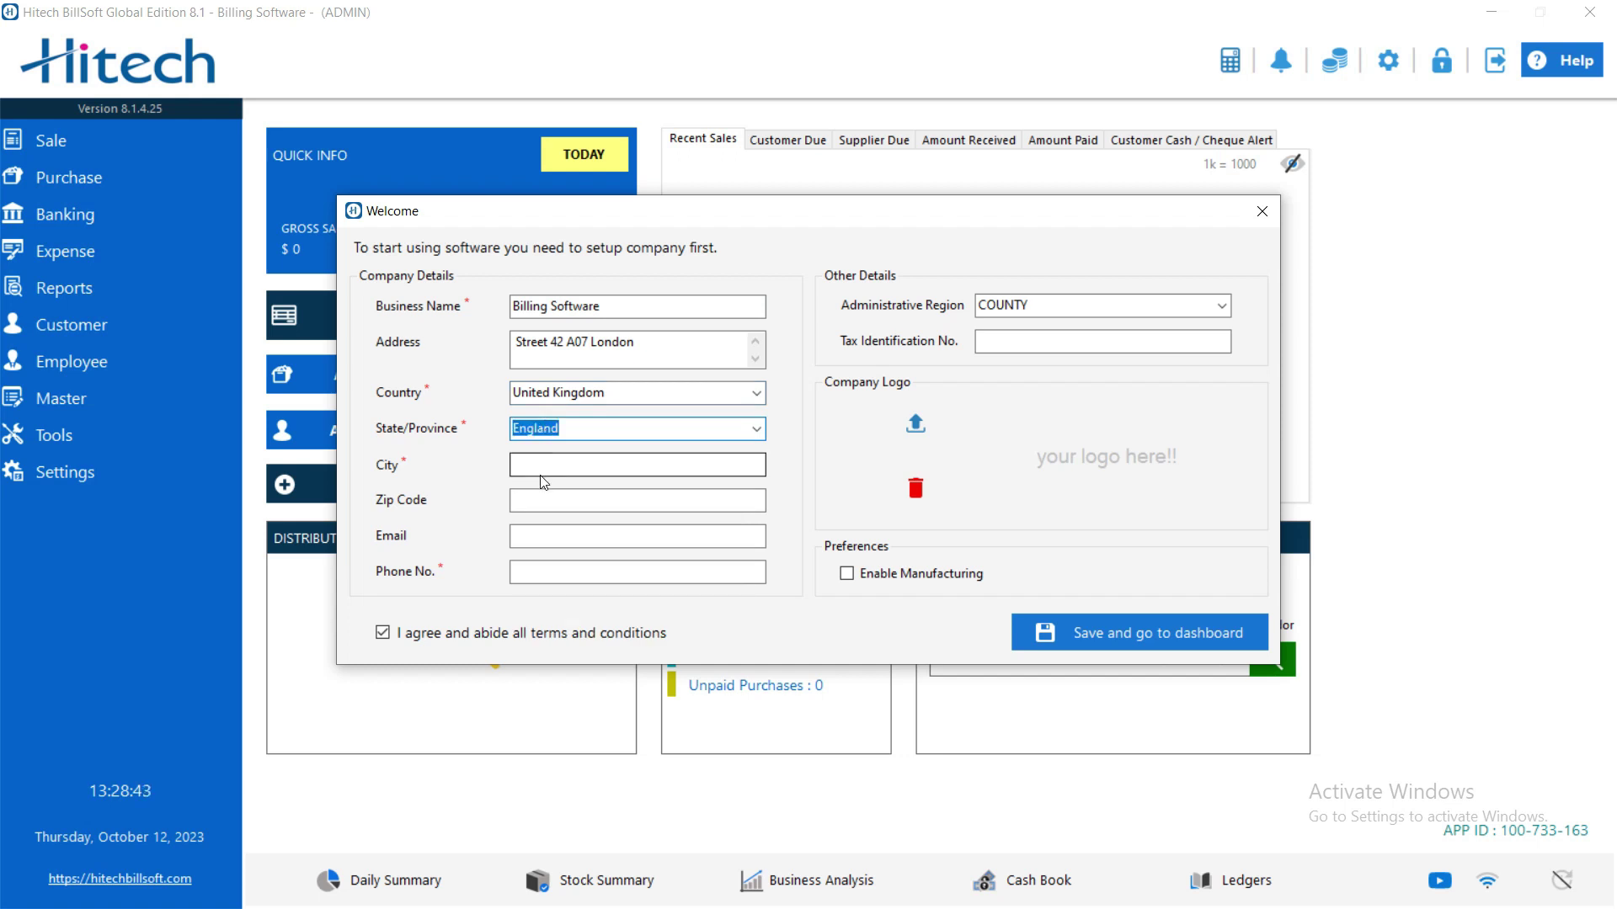
left_click(537, 464)
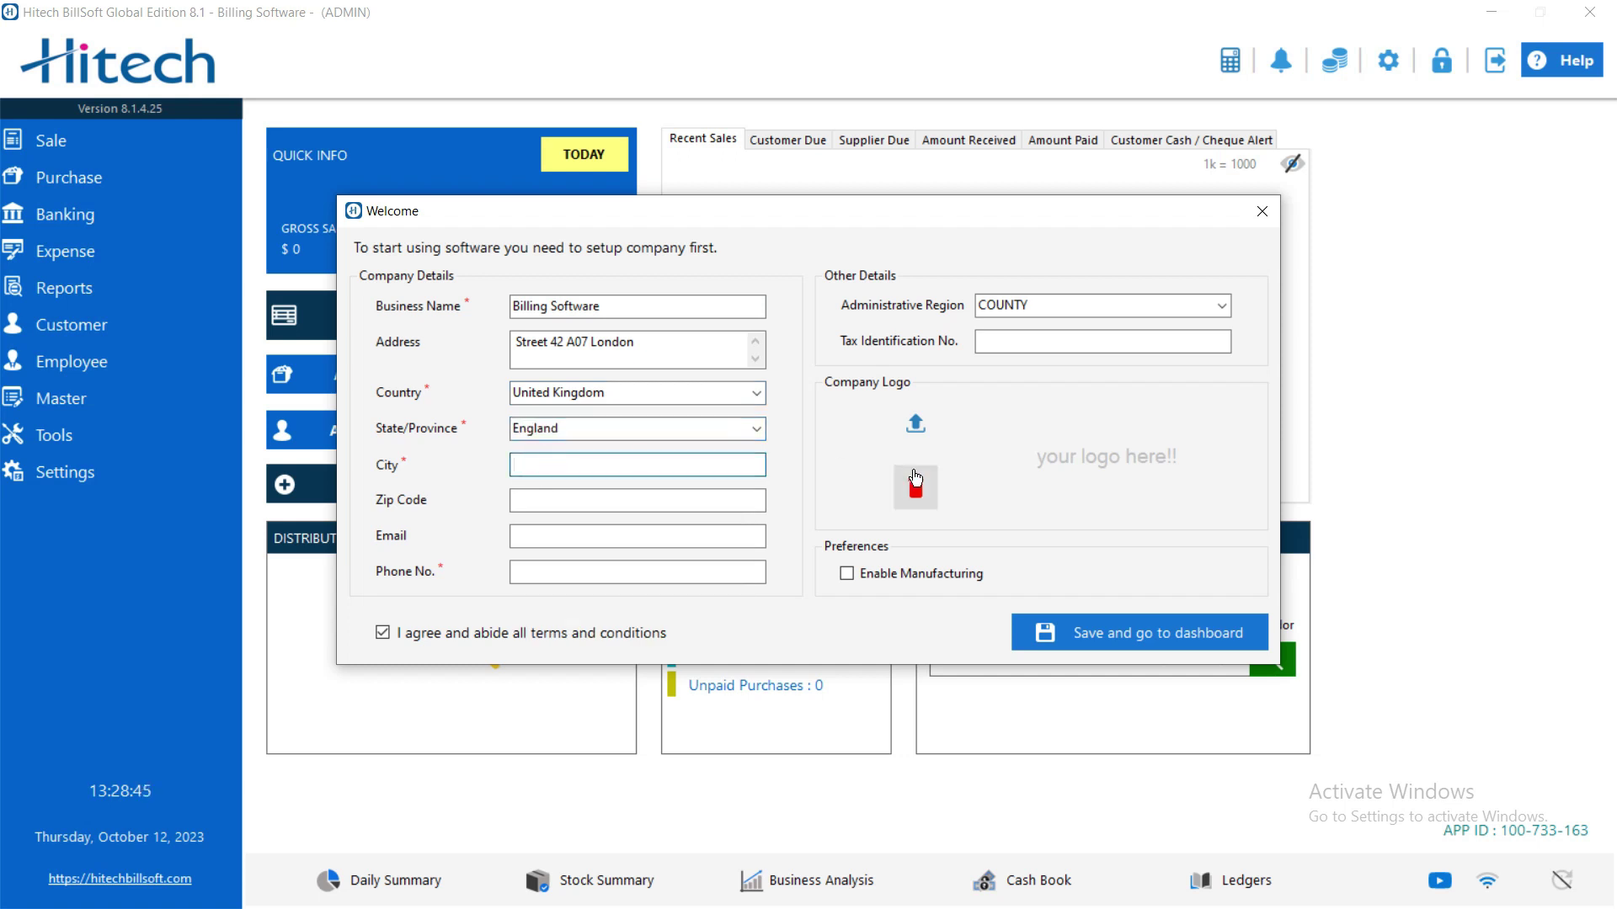
type("London")
left_click(534, 501)
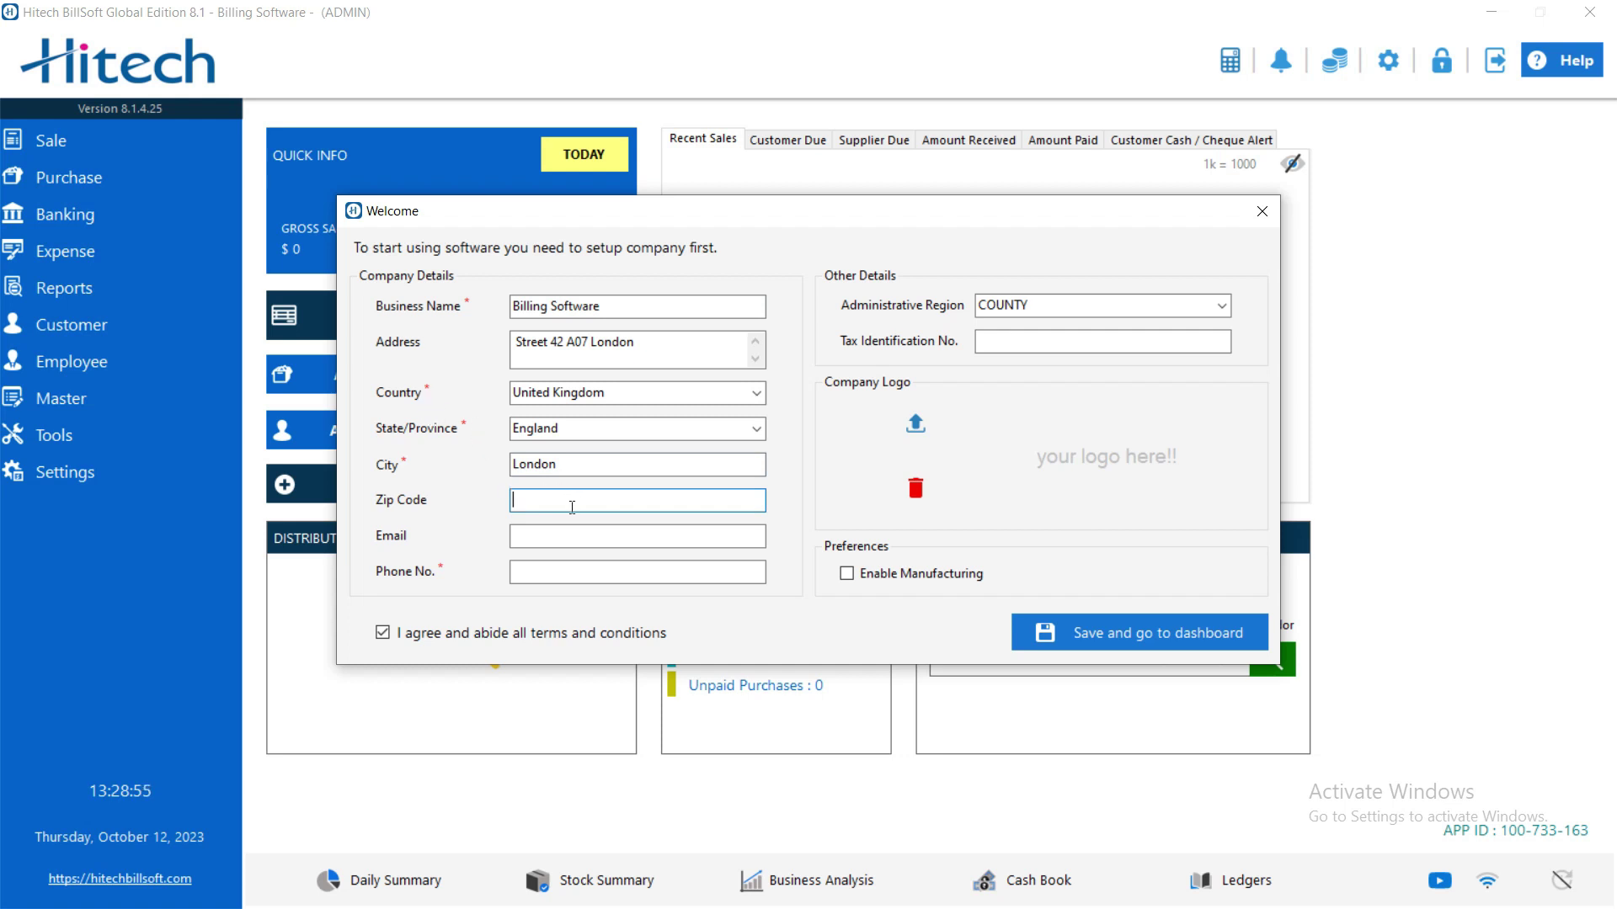
Type the company e-mail in the Email field and the number in Phone No.
left_click(538, 539)
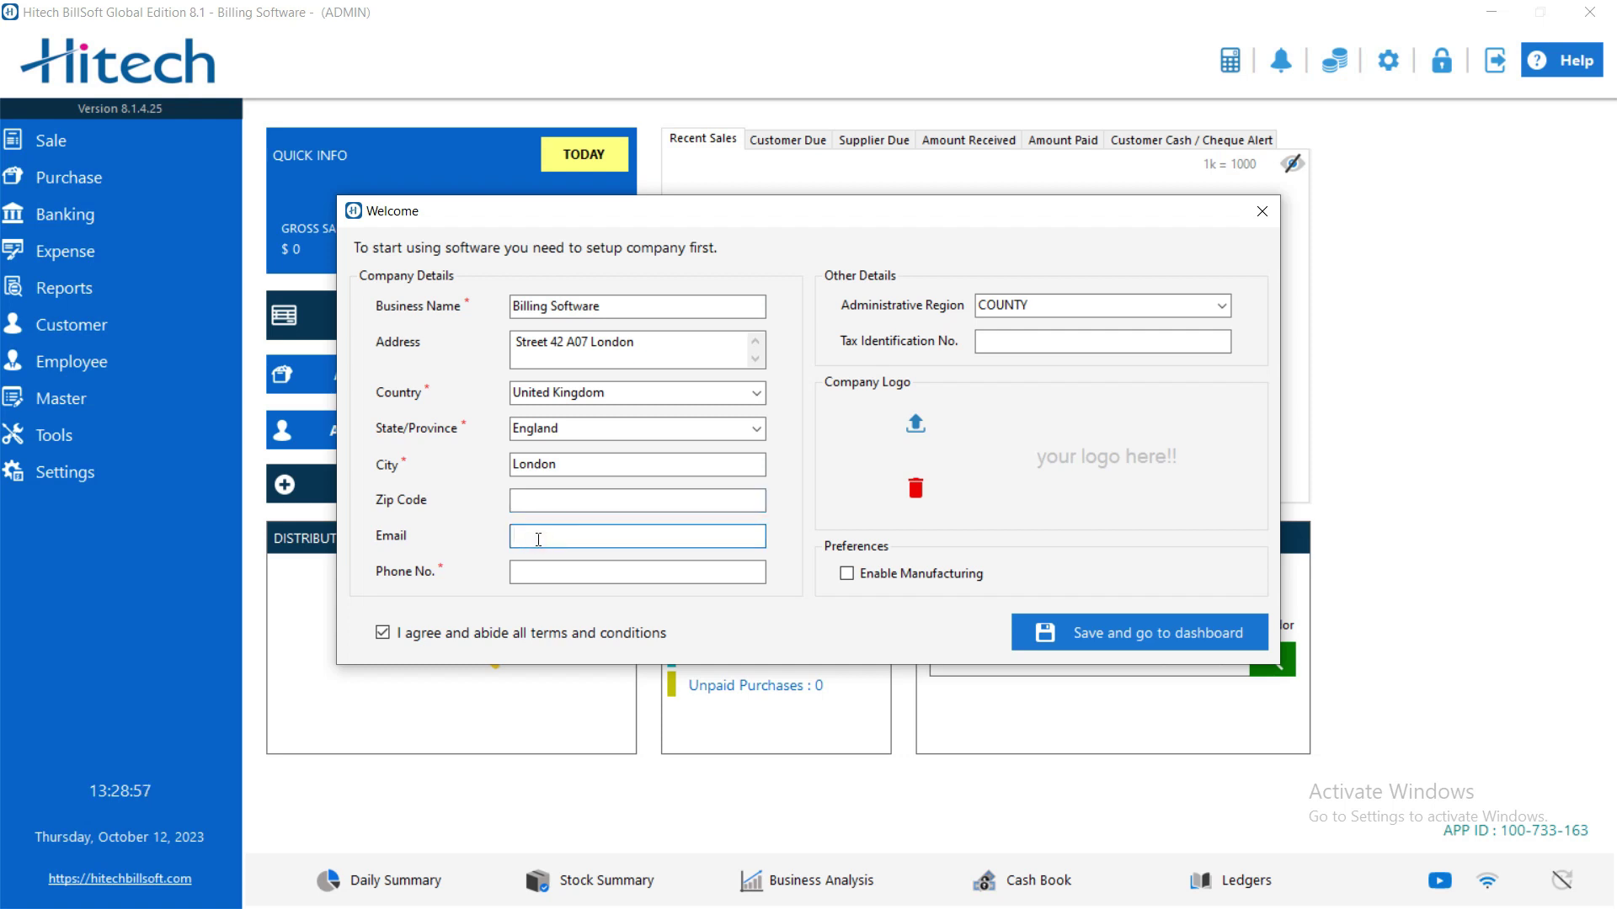
left_click(520, 572)
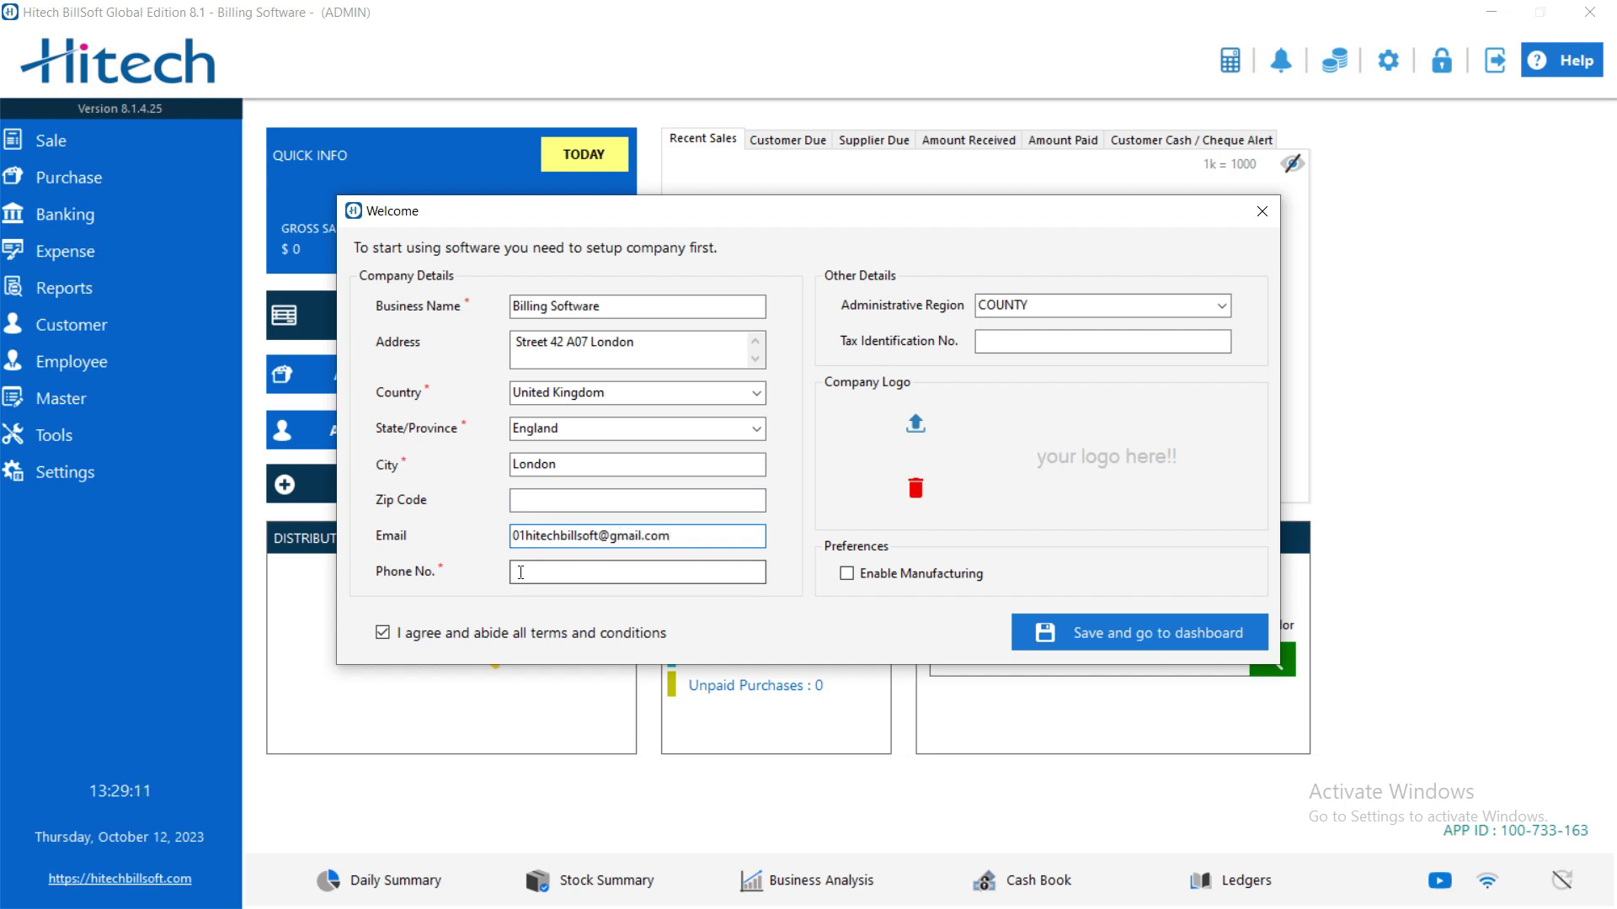
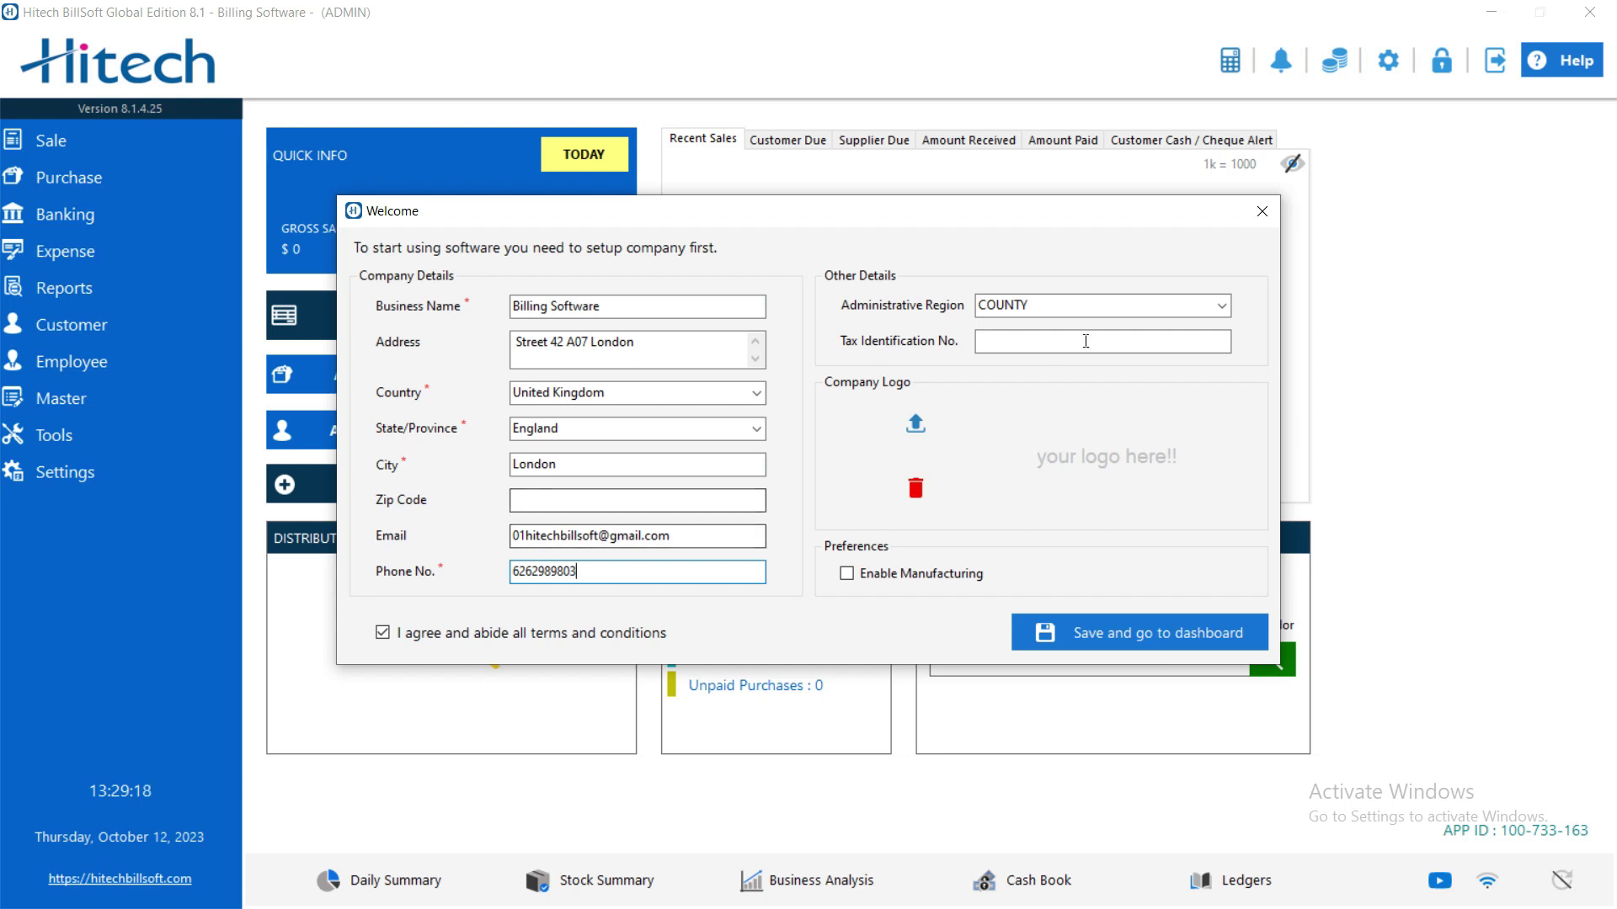
Keep COUNTY as administrative region, tick Enable Manufacturing, and save to go to the dashboard.
left_click(1222, 307)
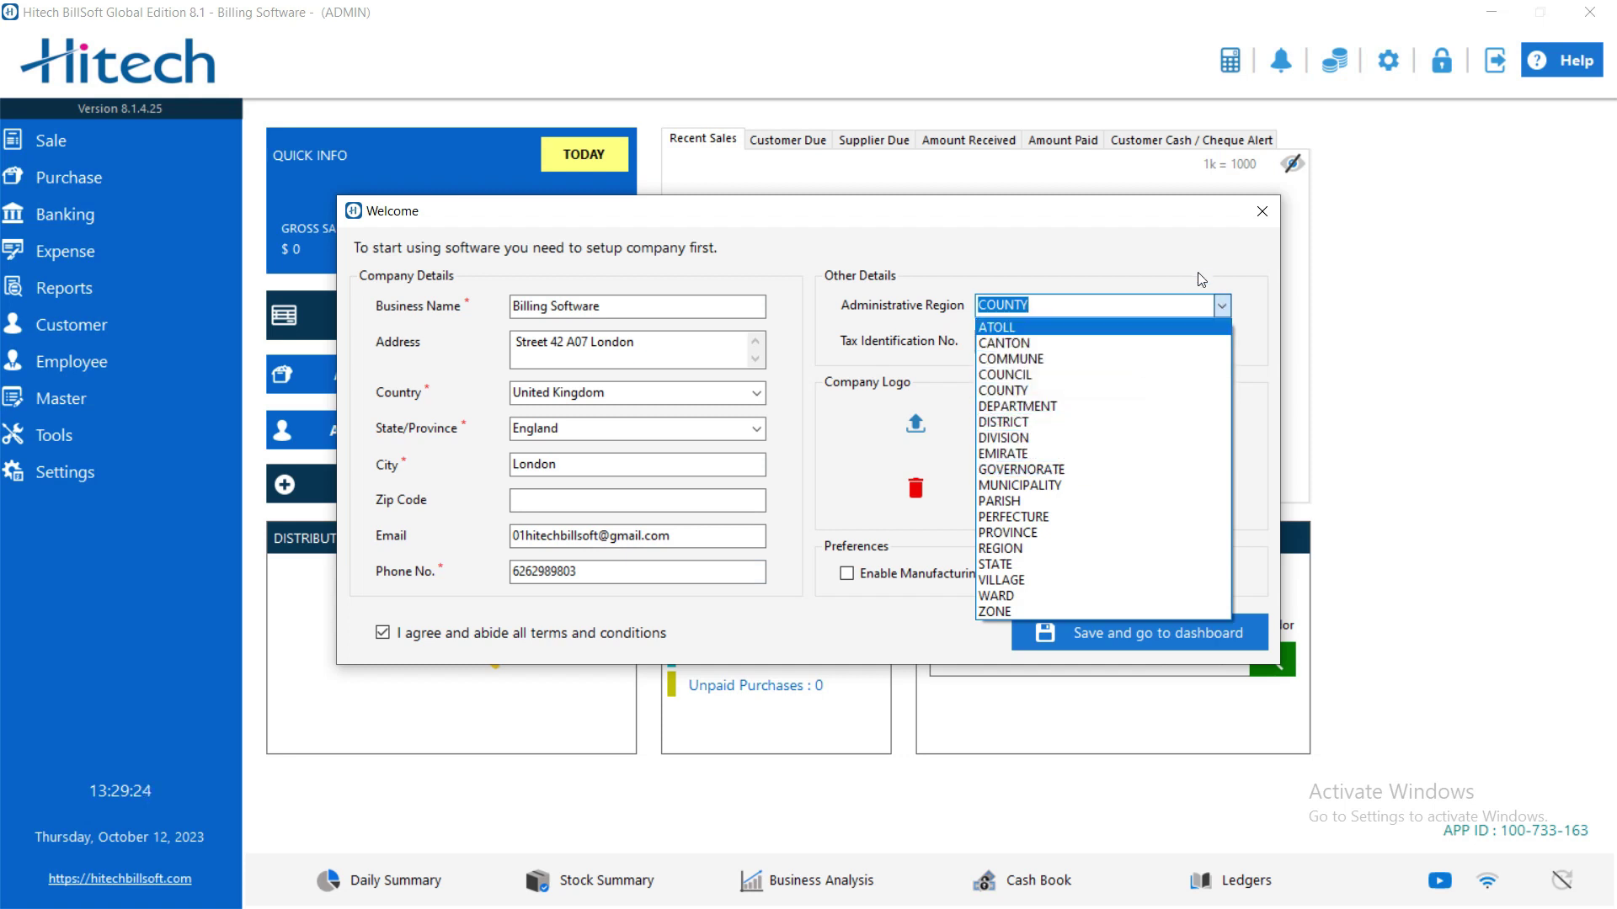
left_click(1225, 298)
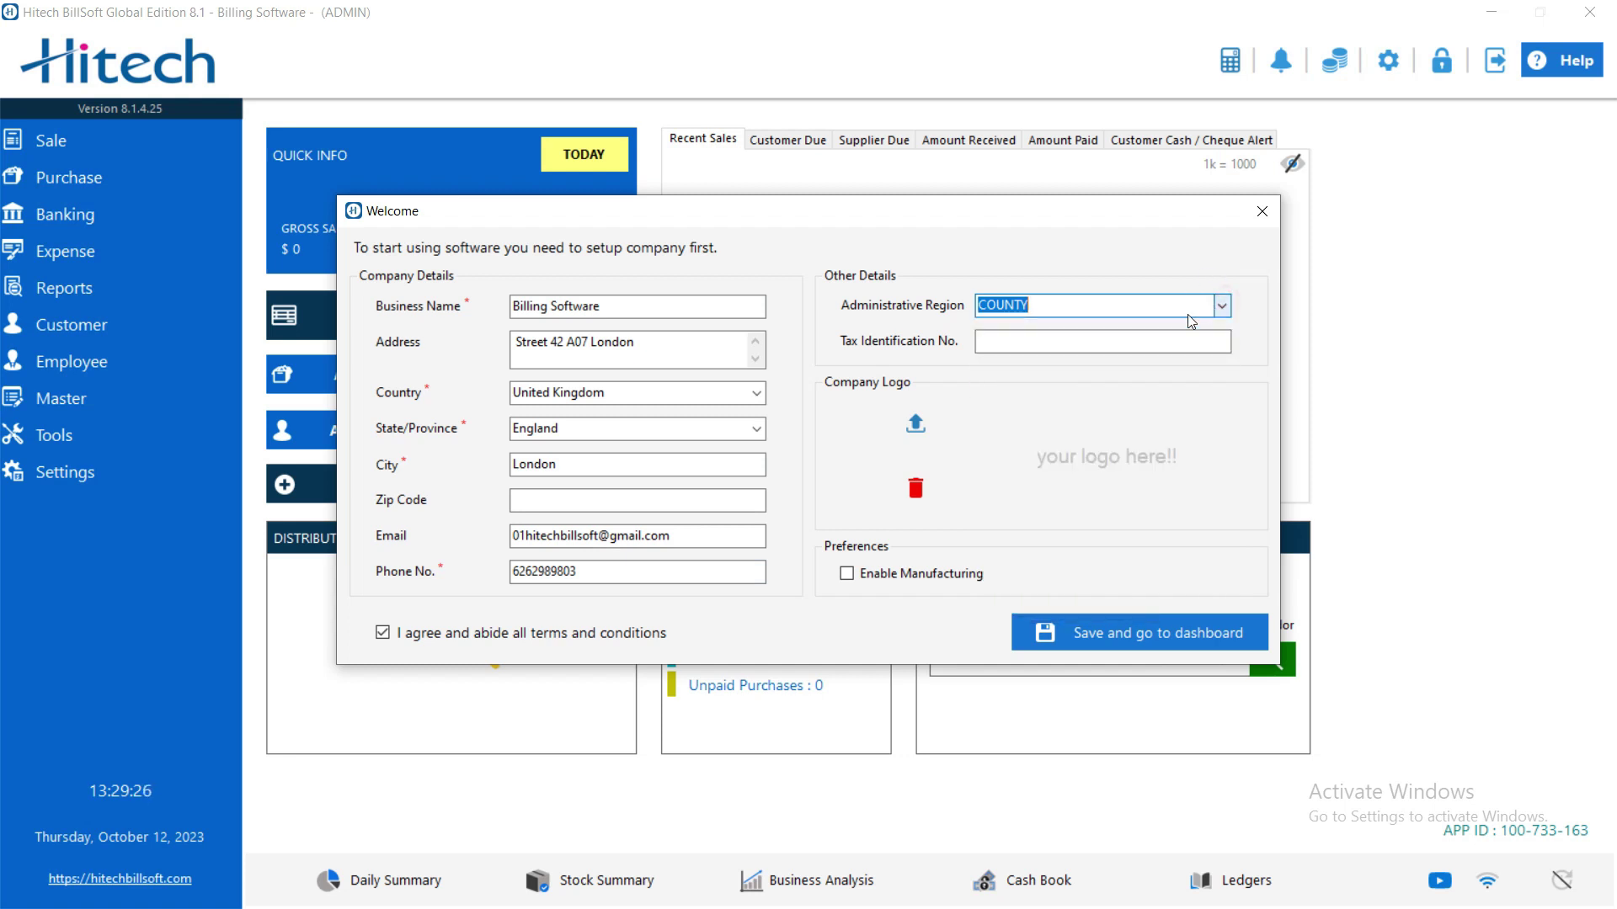
left_click(1116, 338)
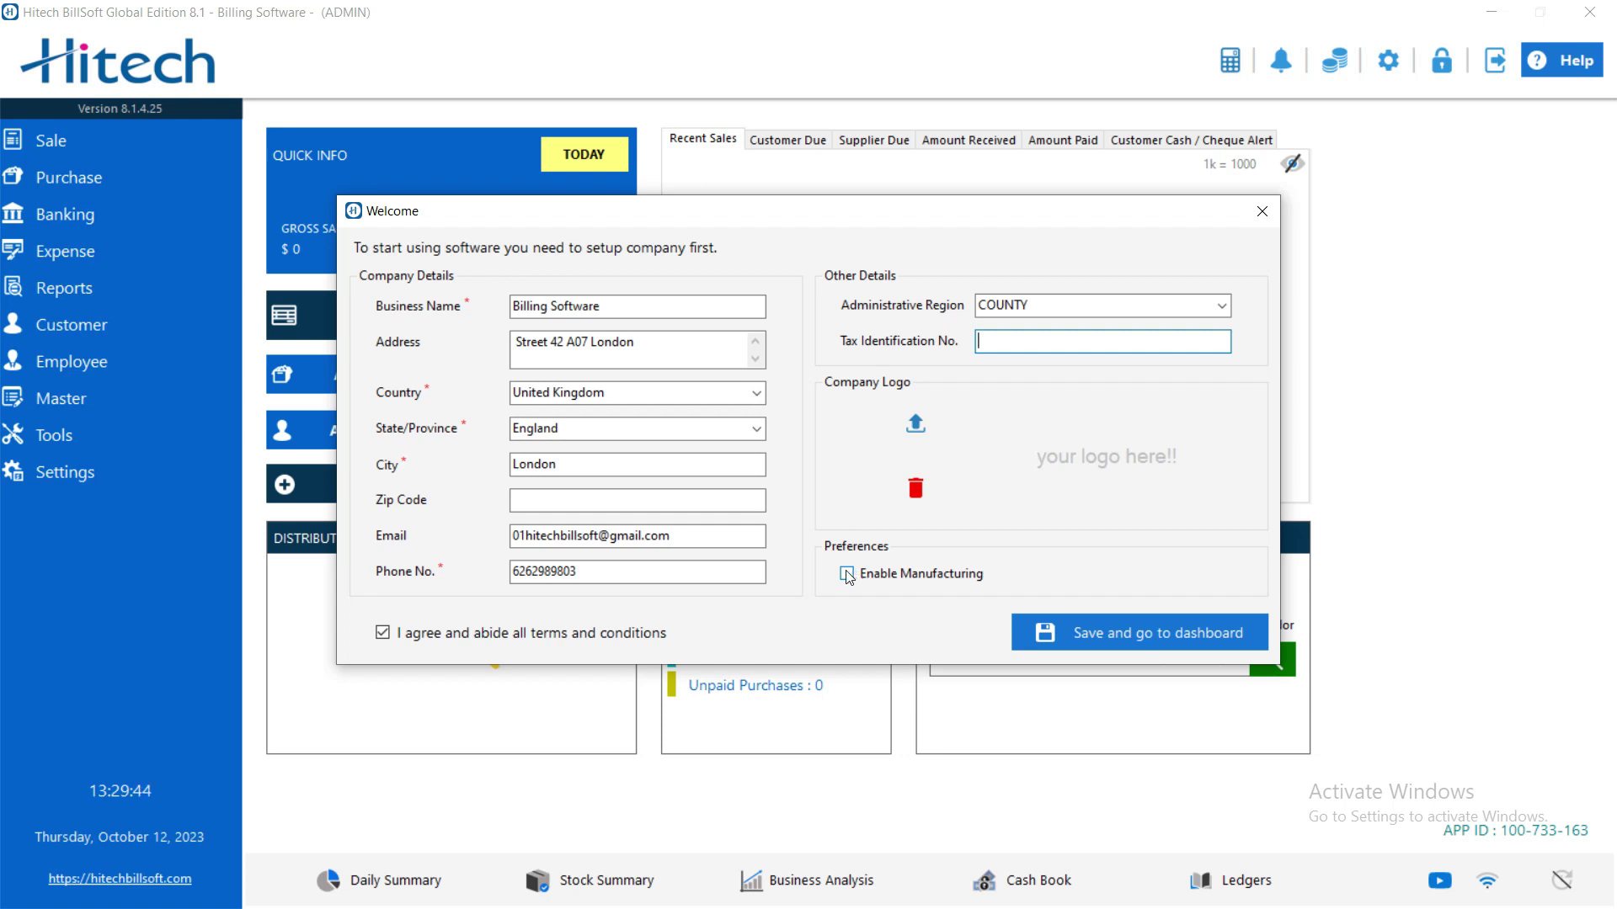
left_click(846, 573)
left_click(1136, 654)
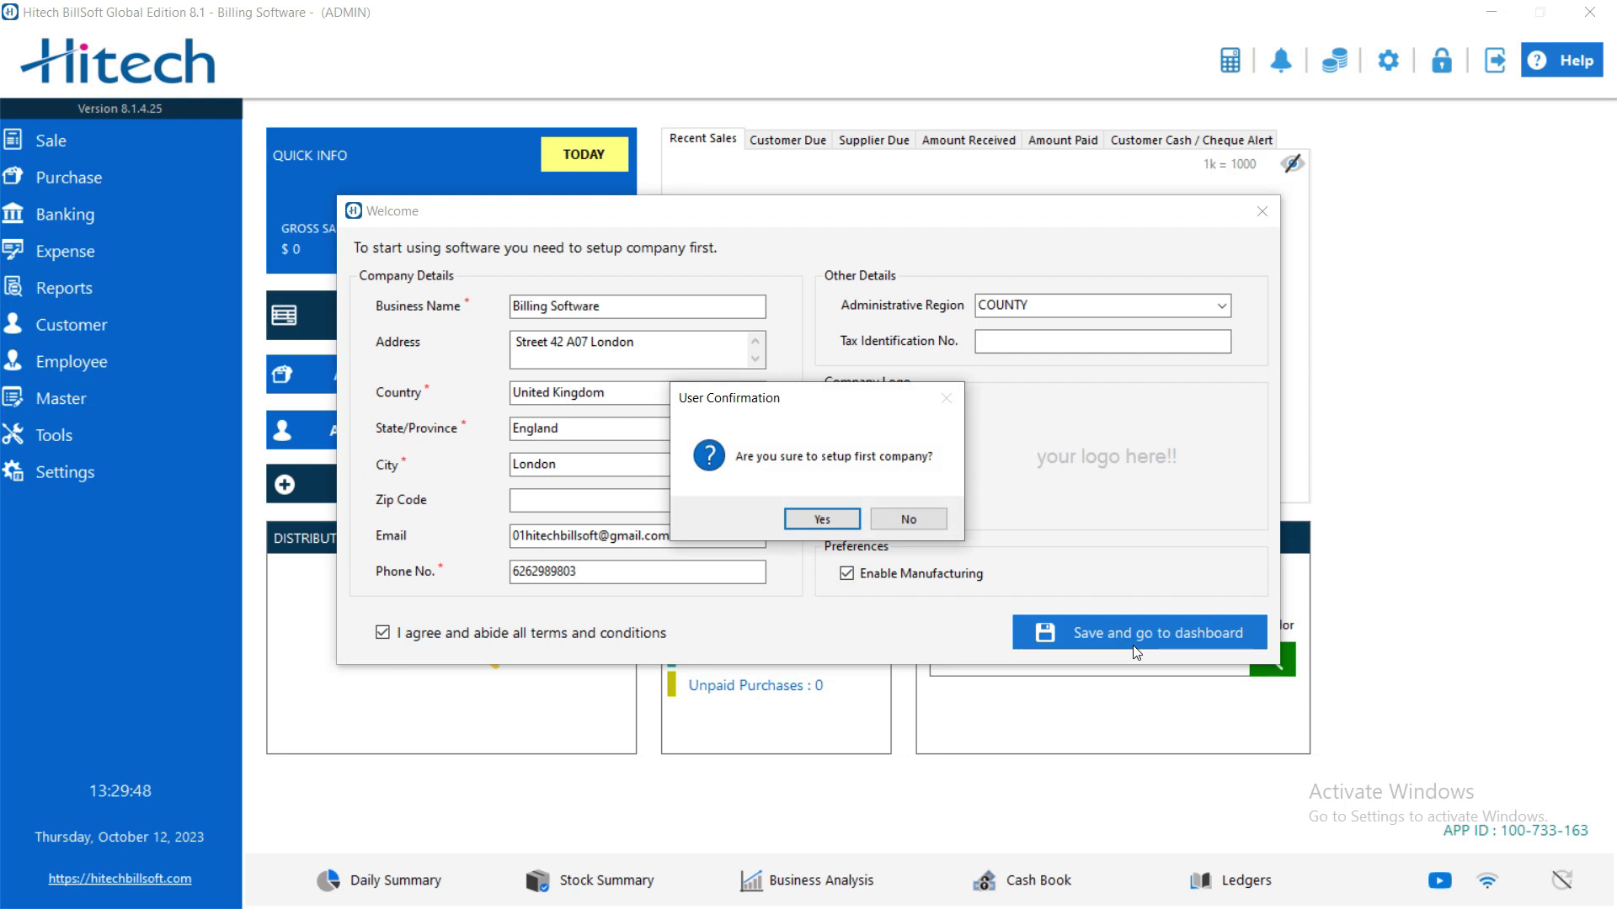
Confirm setting up the first company and dismiss the success message to reach the £ dashboard.
key("Return")
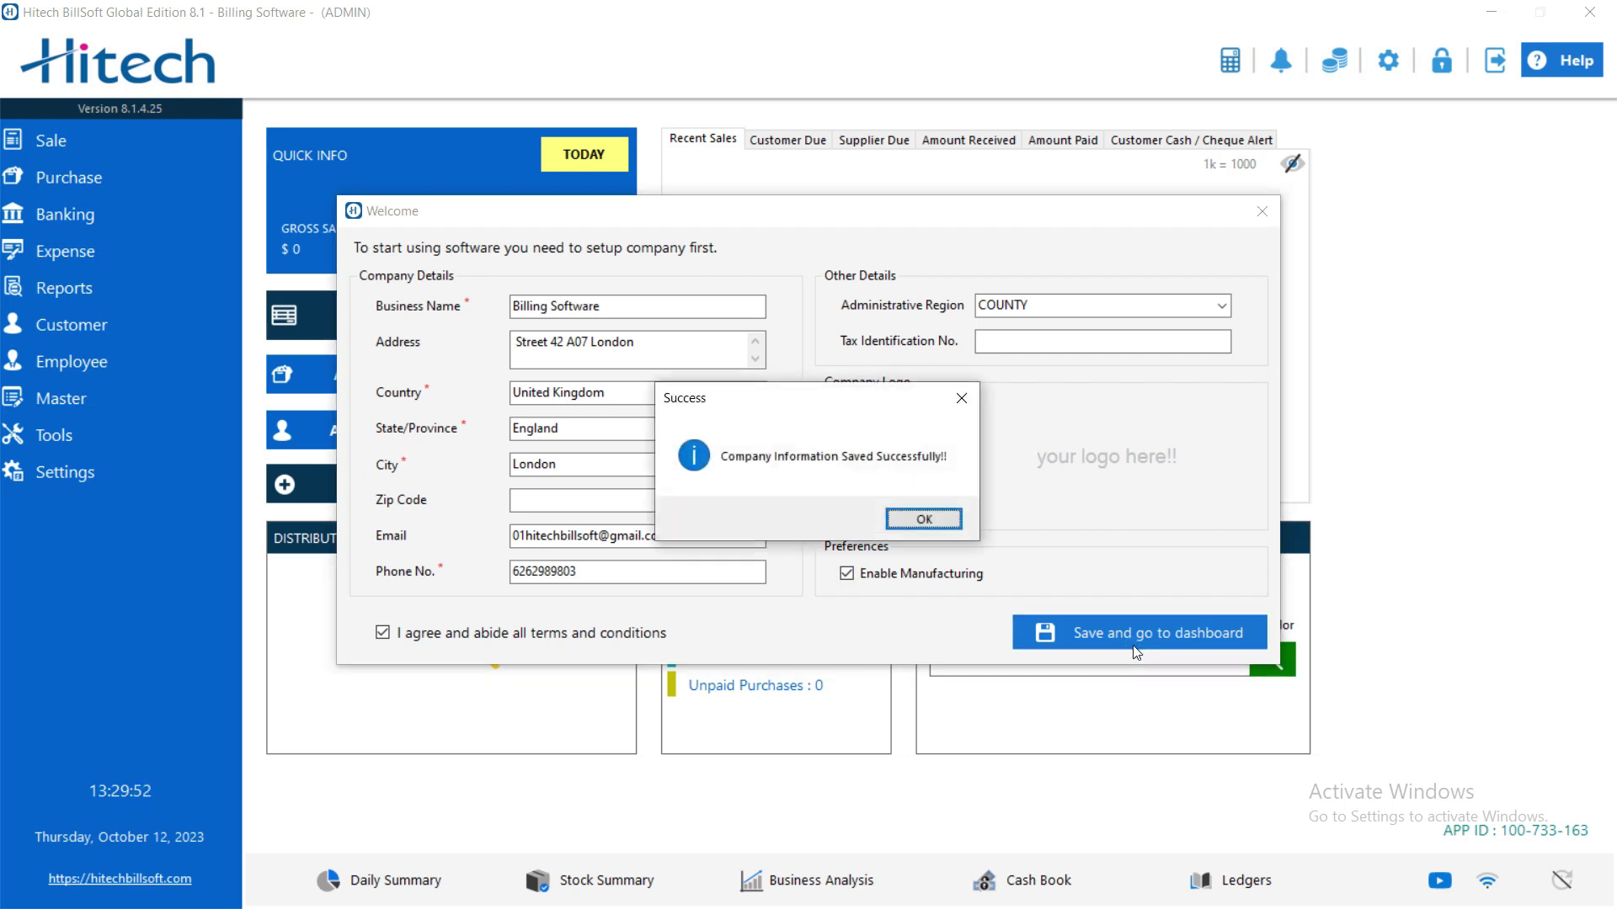
key("Return")
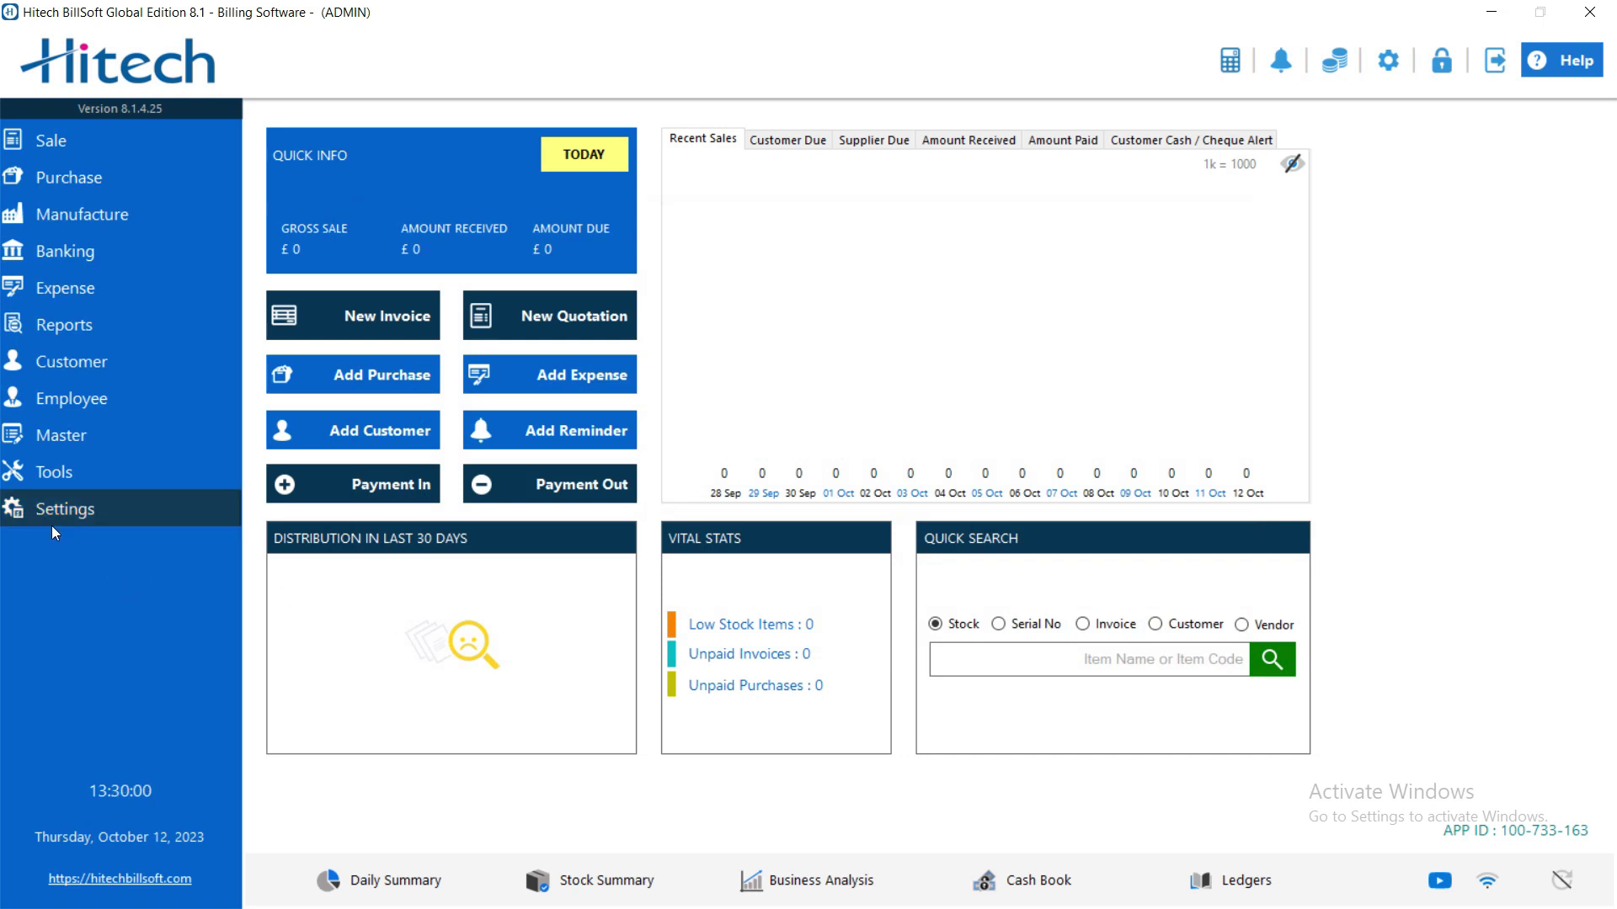
Open Application Settings and move from the Billing page to the Company Profile page.
left_click(22, 522)
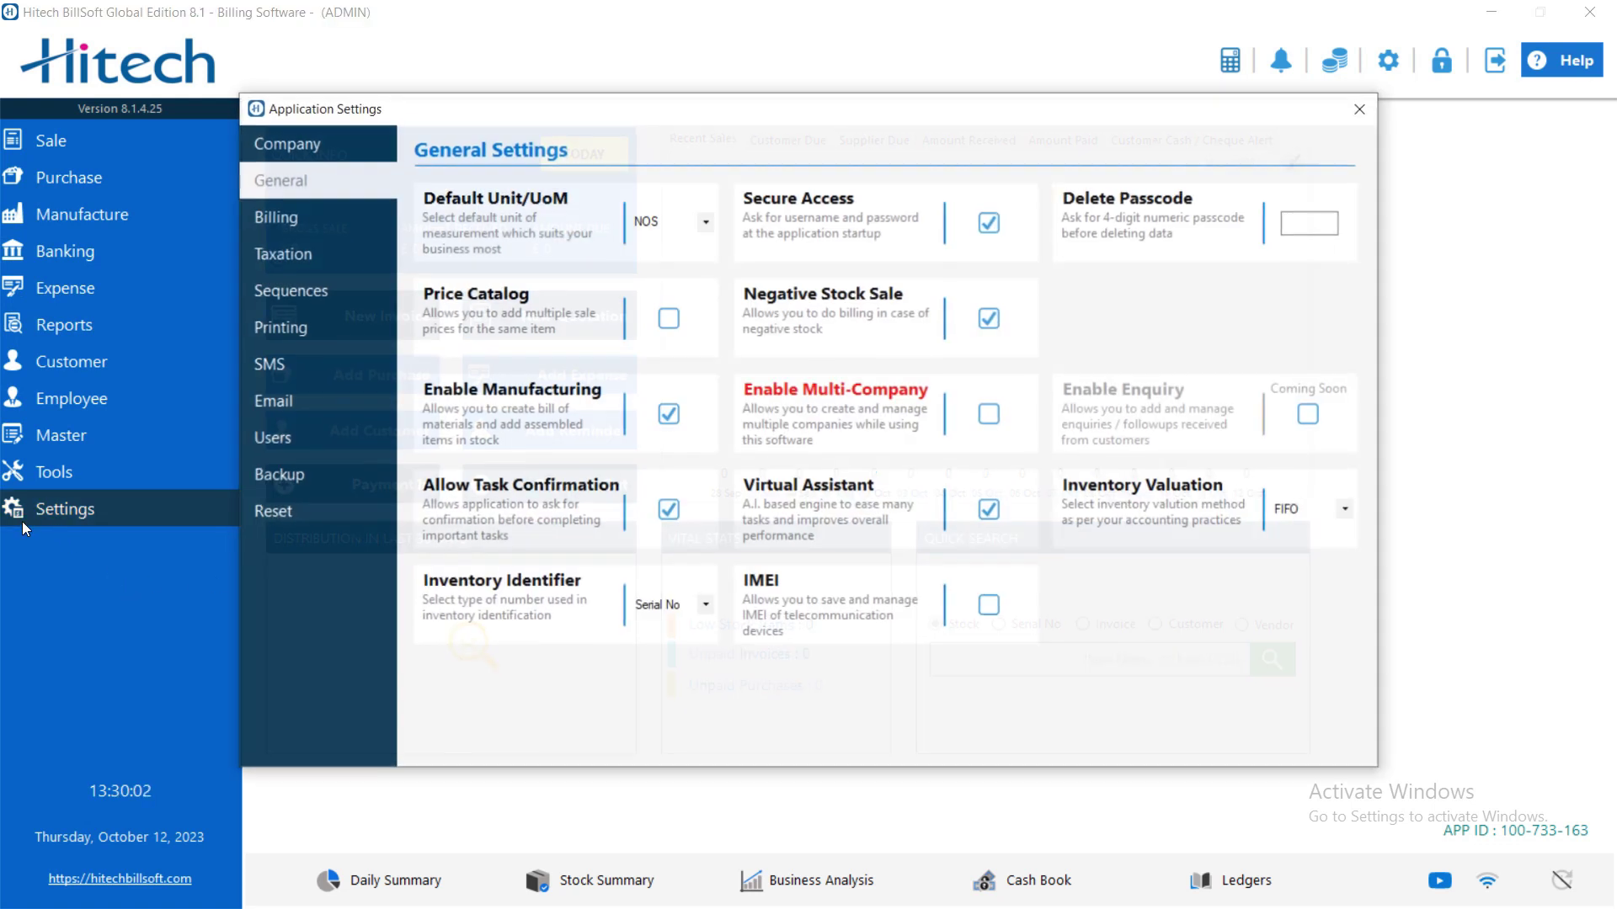
left_click(317, 222)
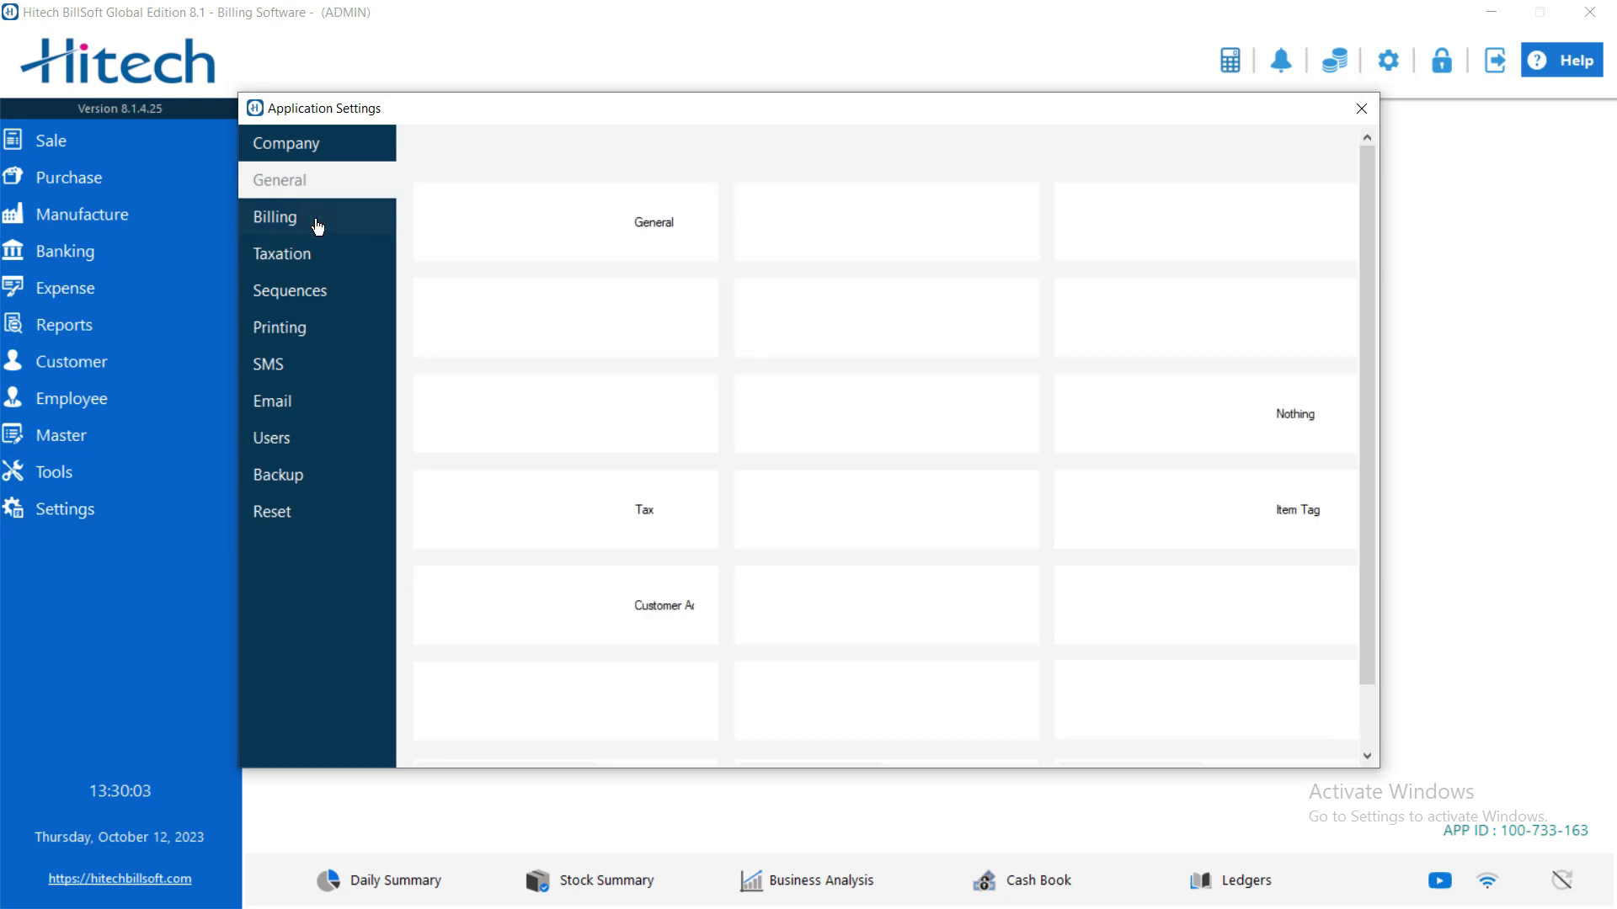
left_click(311, 151)
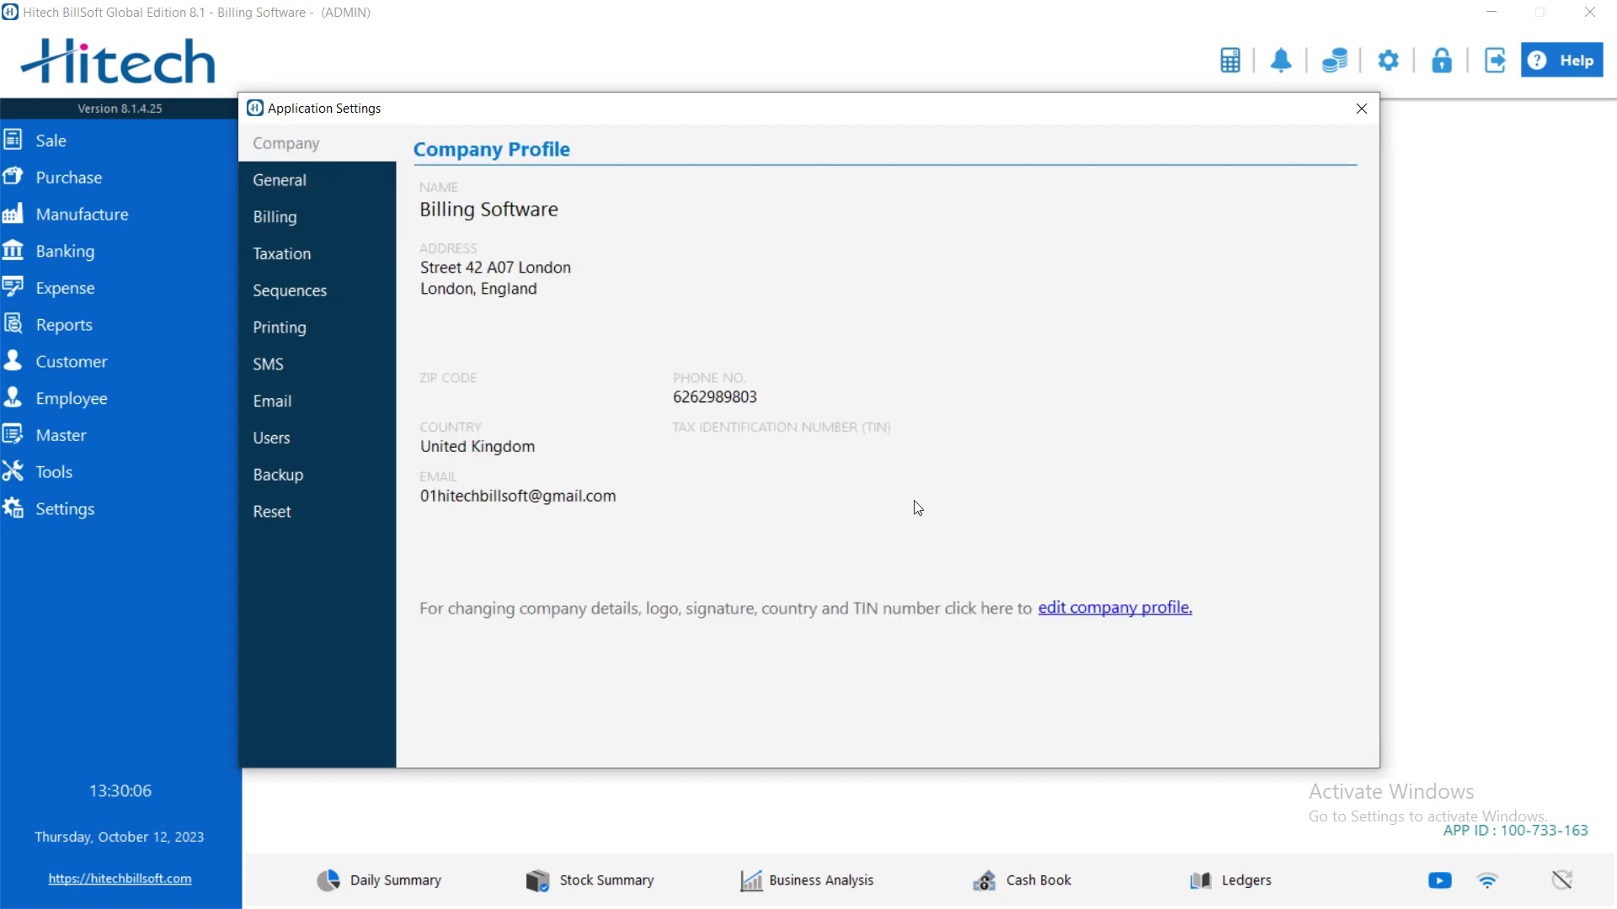
Edit the company profile address to read 'Street 42 .A07 London'.
left_click(1124, 609)
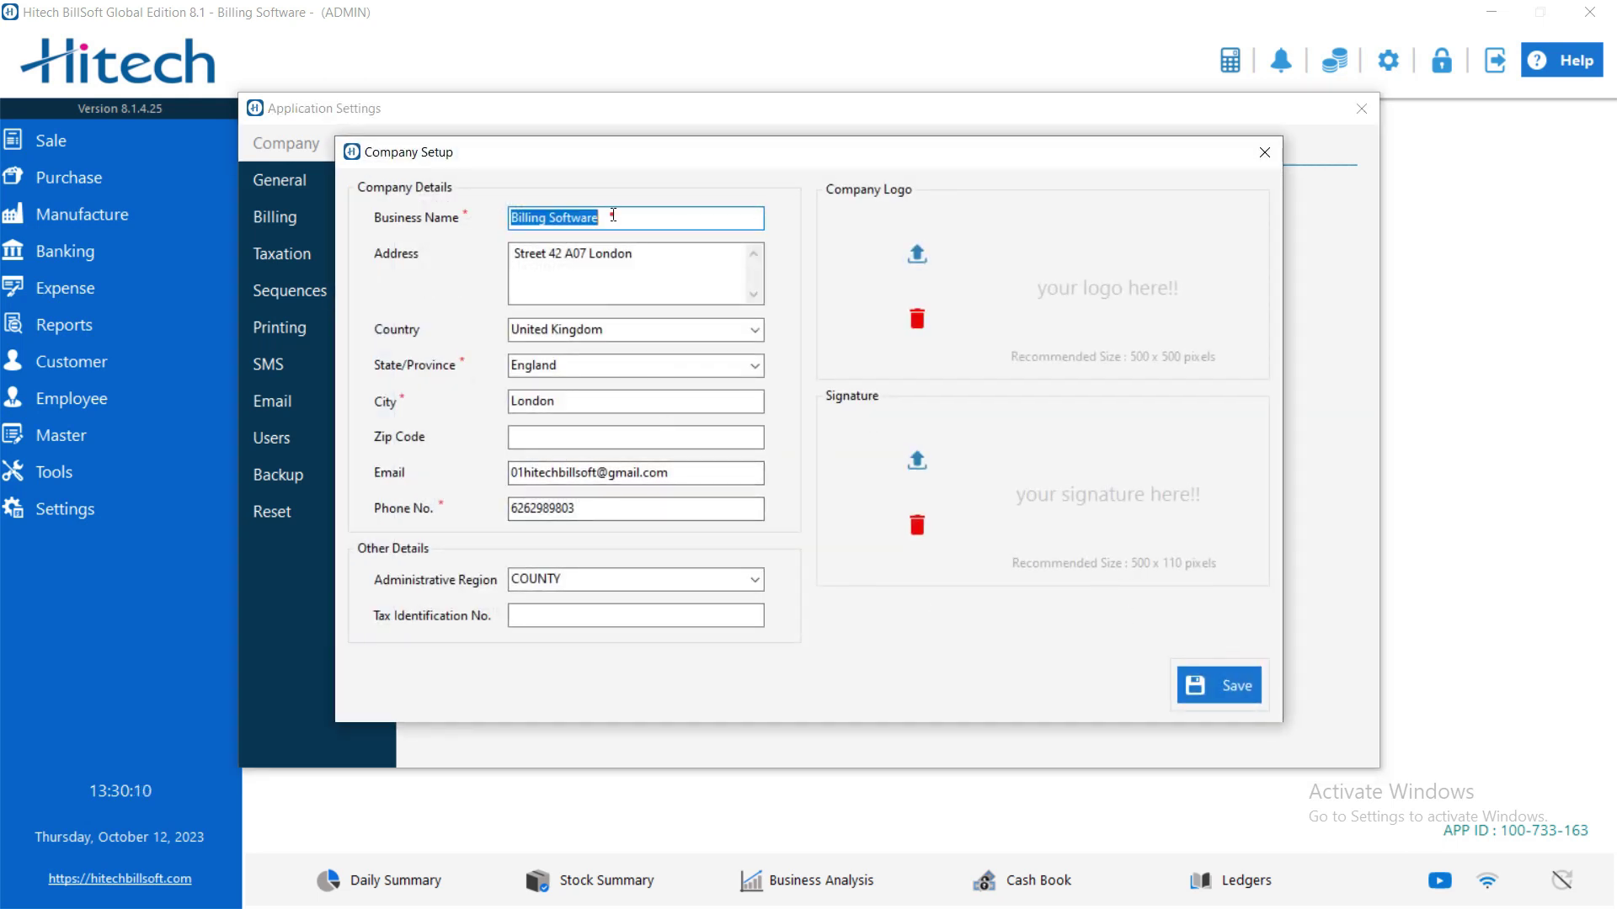
left_click(586, 254)
left_click(570, 251)
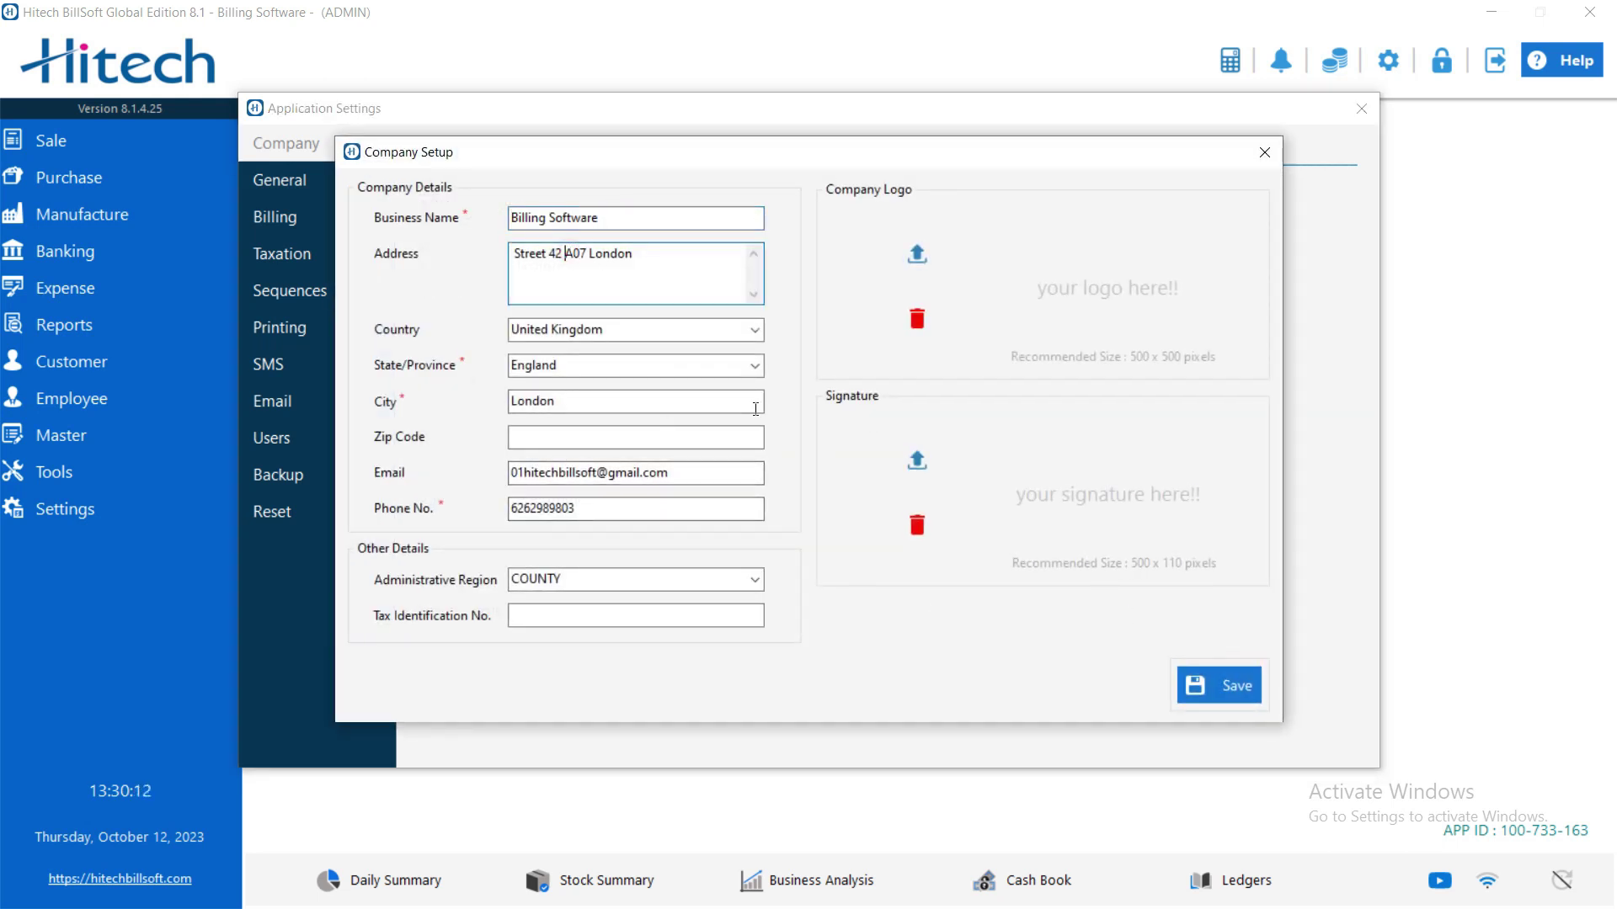
type(".")
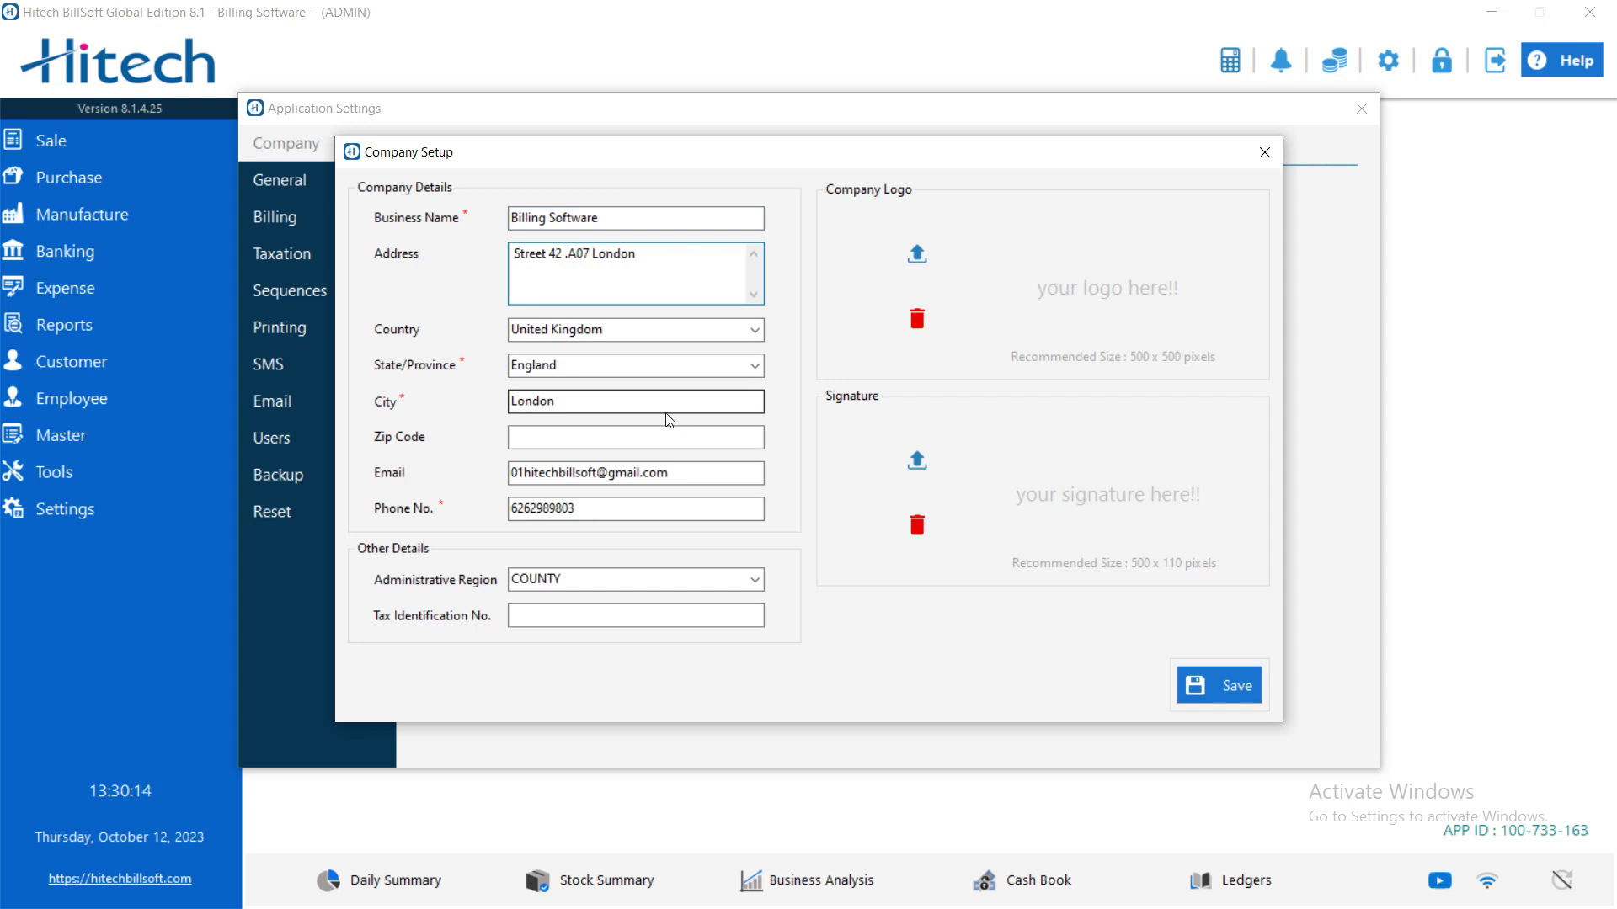
Enter zip code 525252 and save the updated company details.
left_click(590, 431)
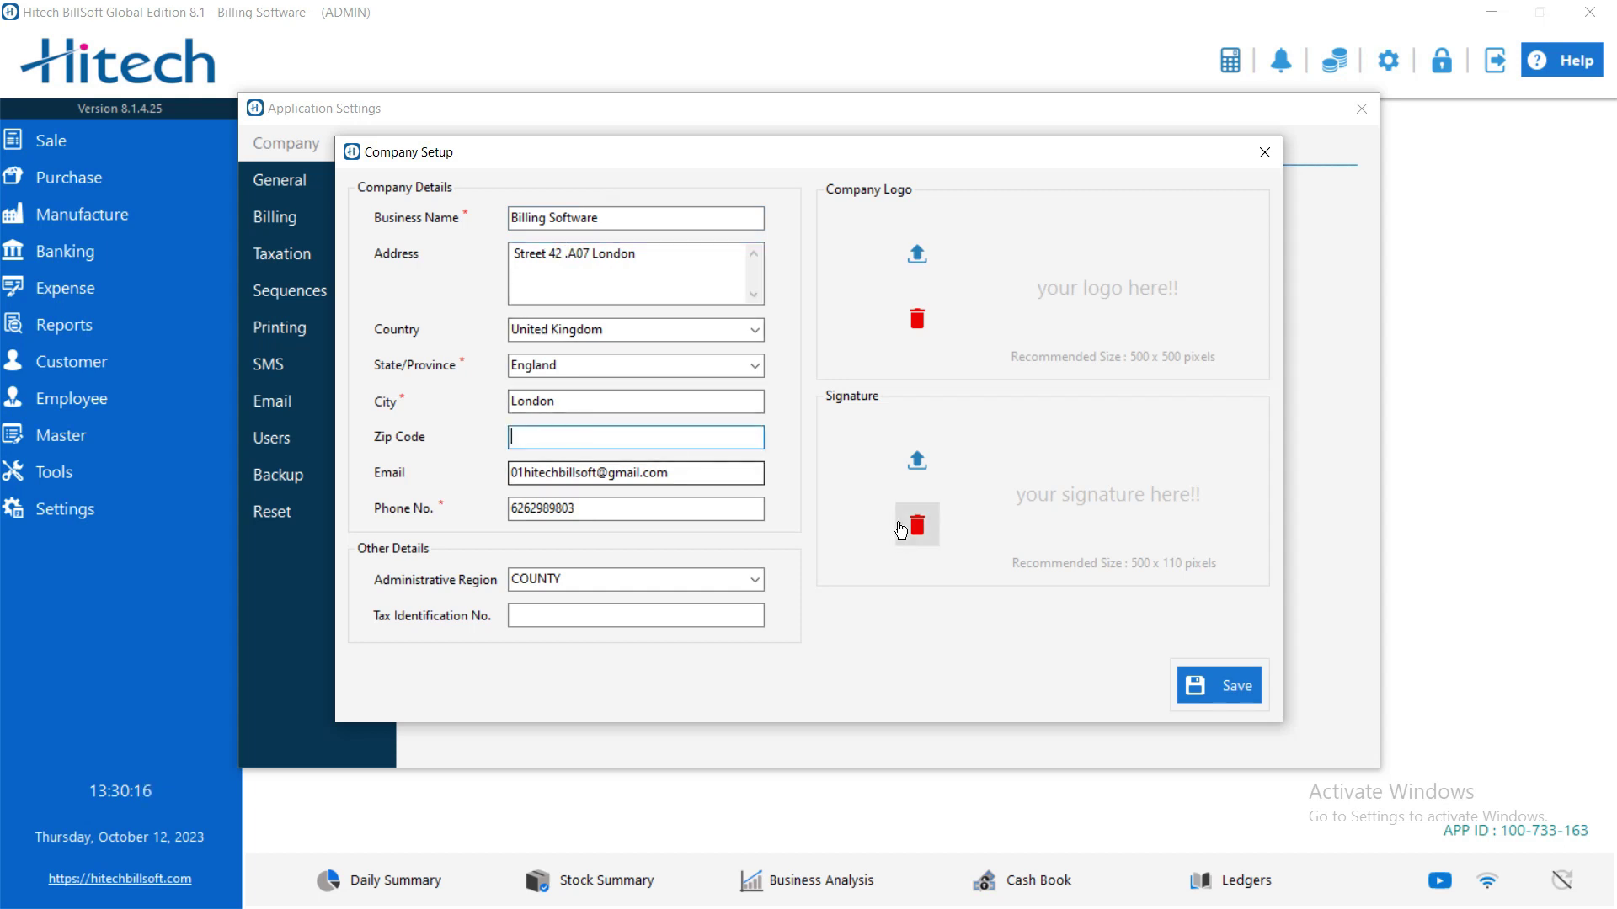
type("525252")
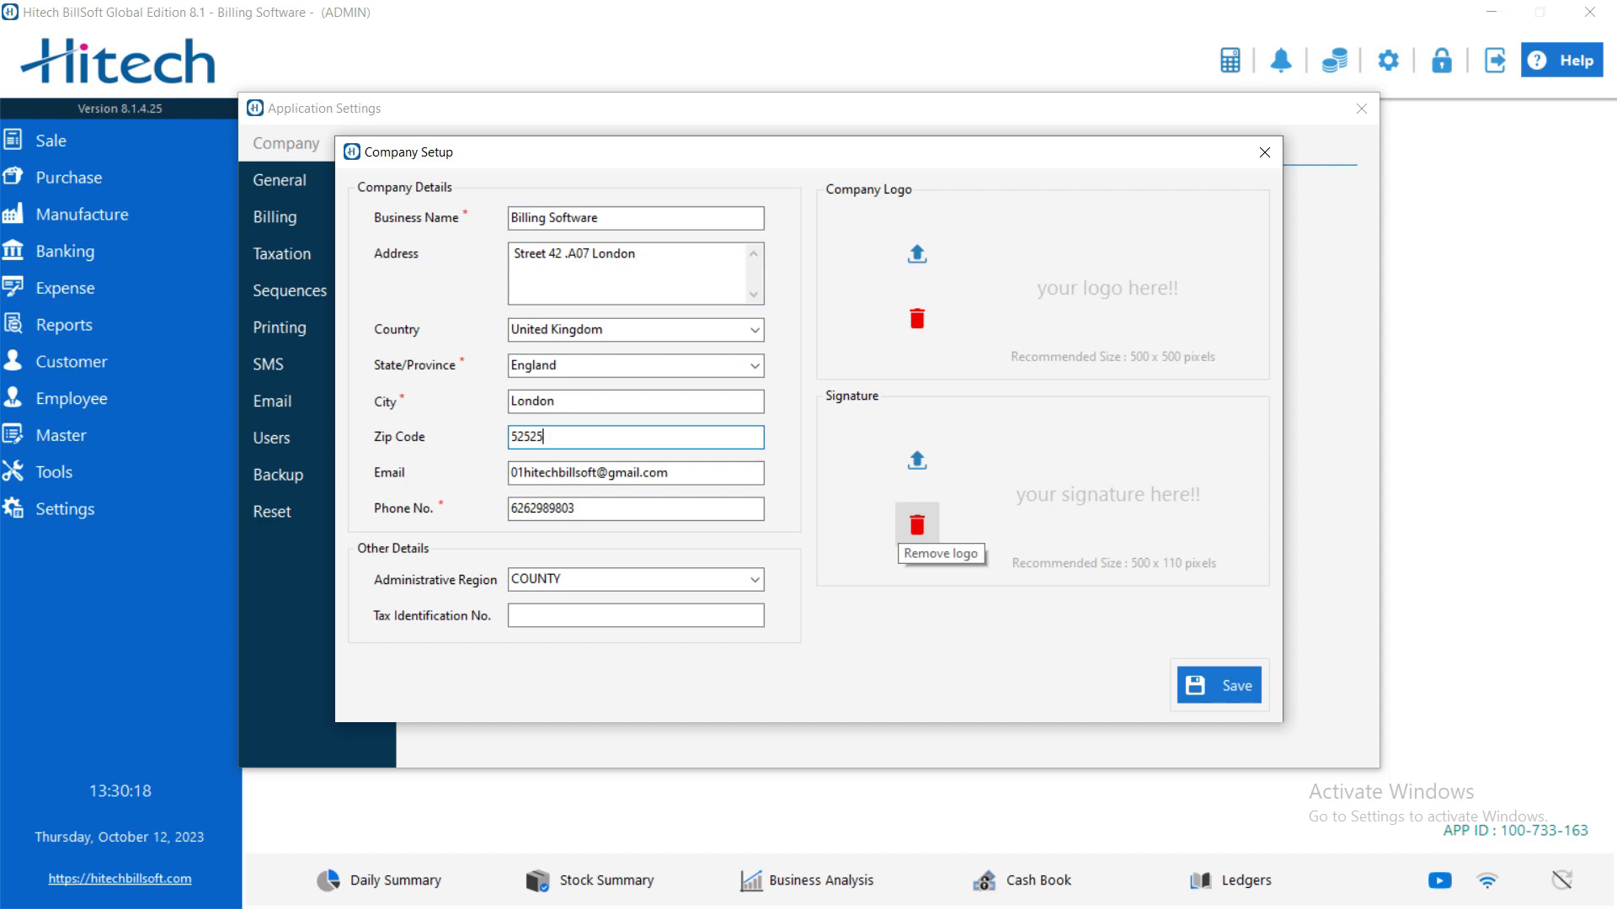
left_click(632, 615)
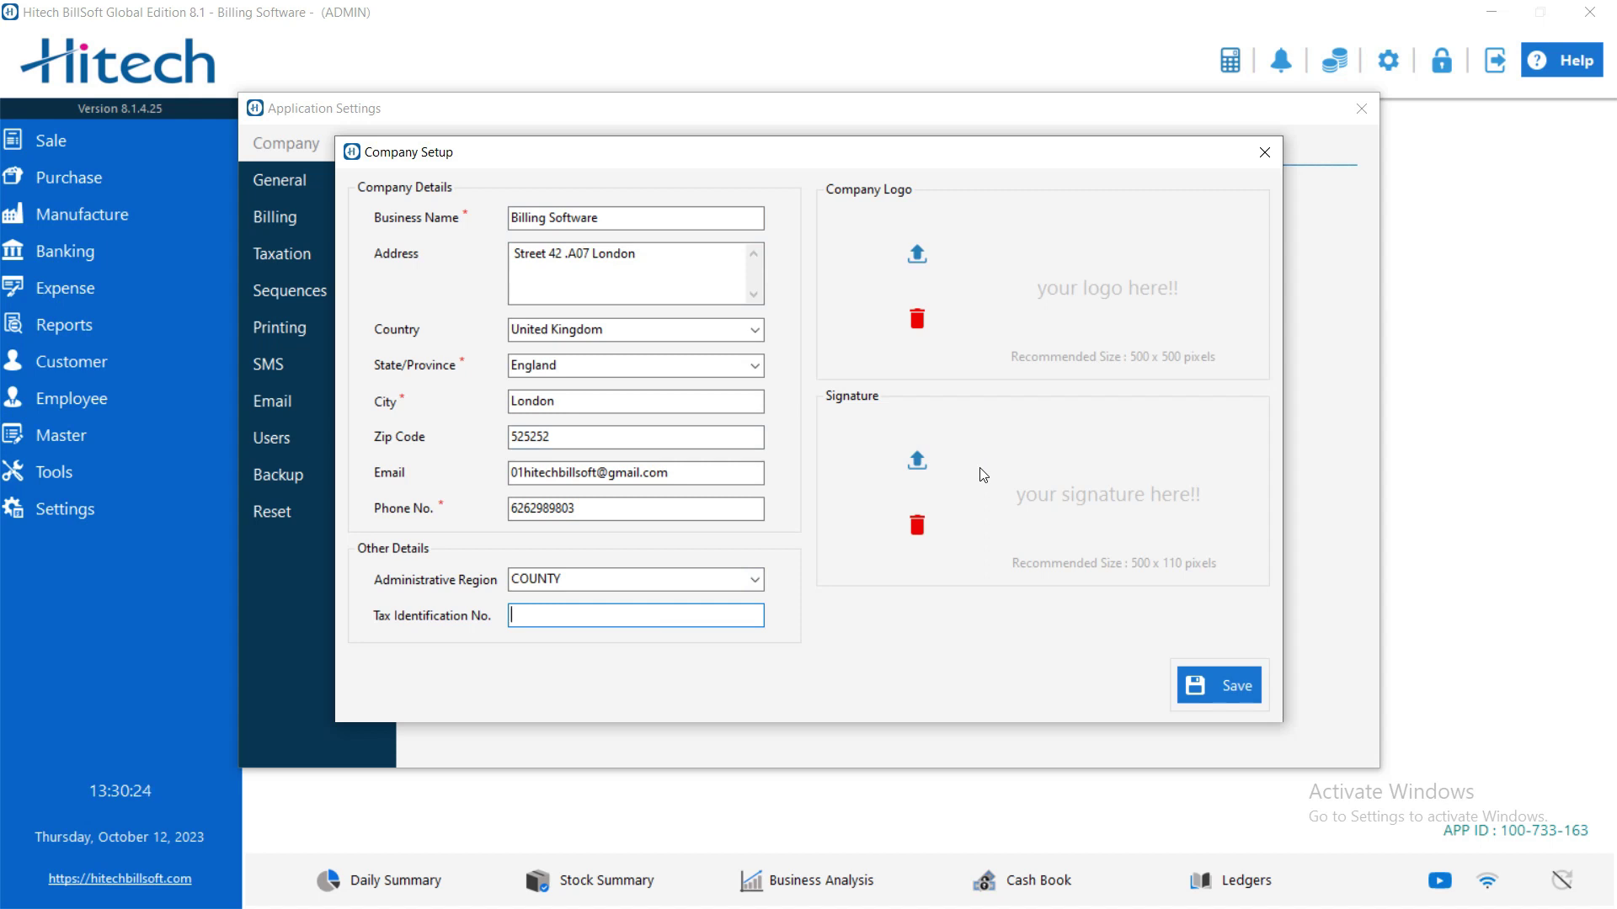
left_click(1230, 689)
key("Return")
key("Return")
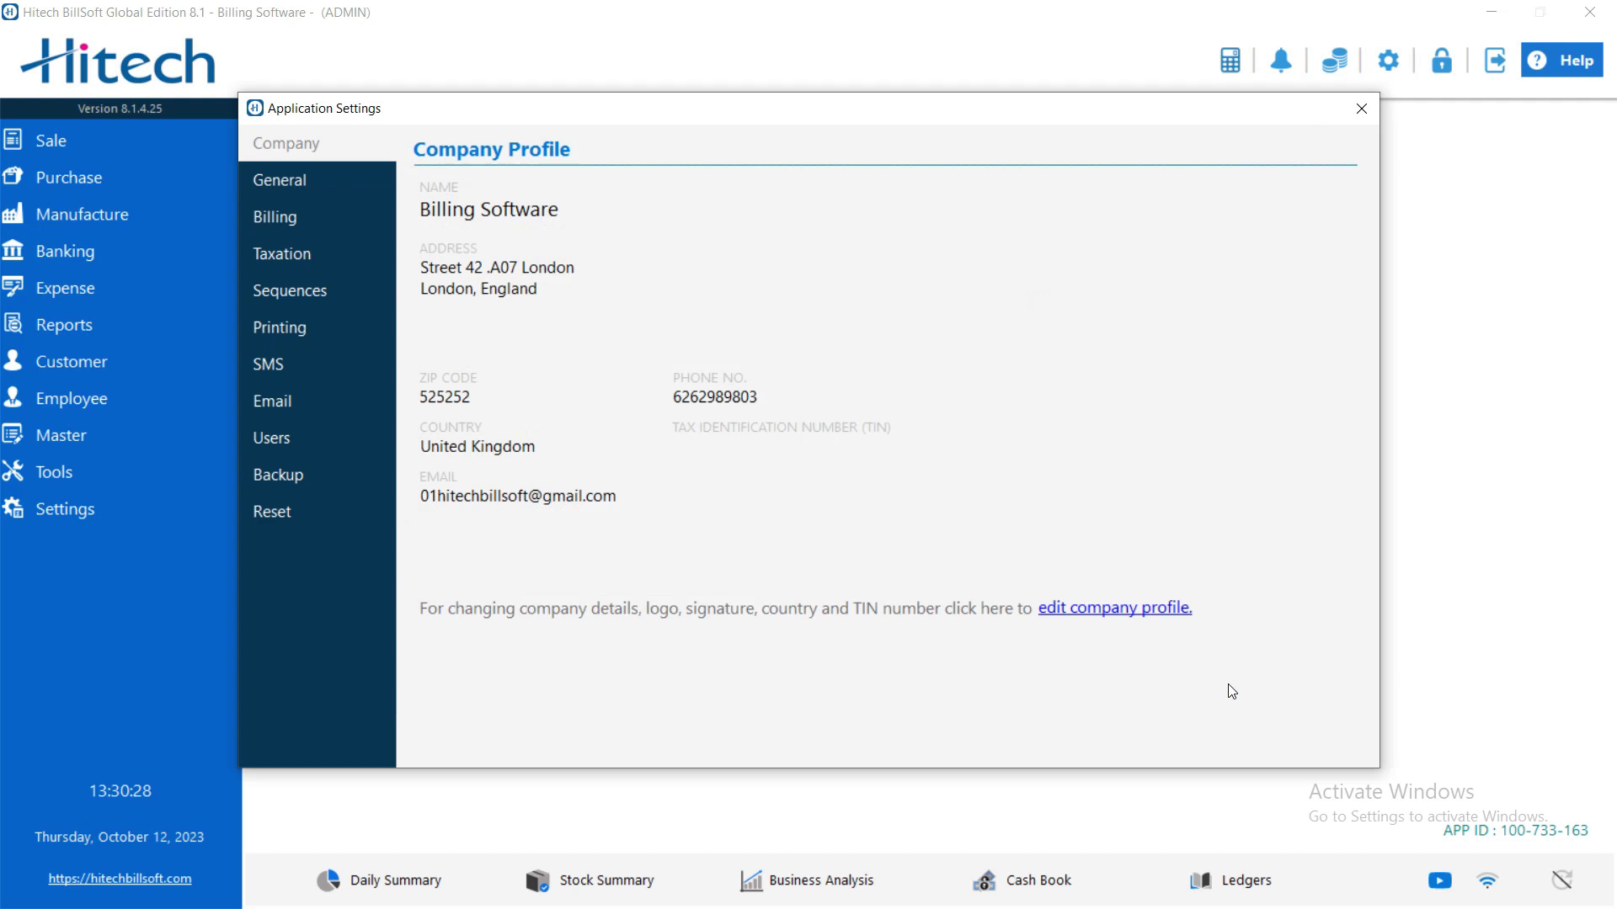
Close Application Settings, check a blank new invoice, then discard it back to the dashboard.
left_click(1361, 103)
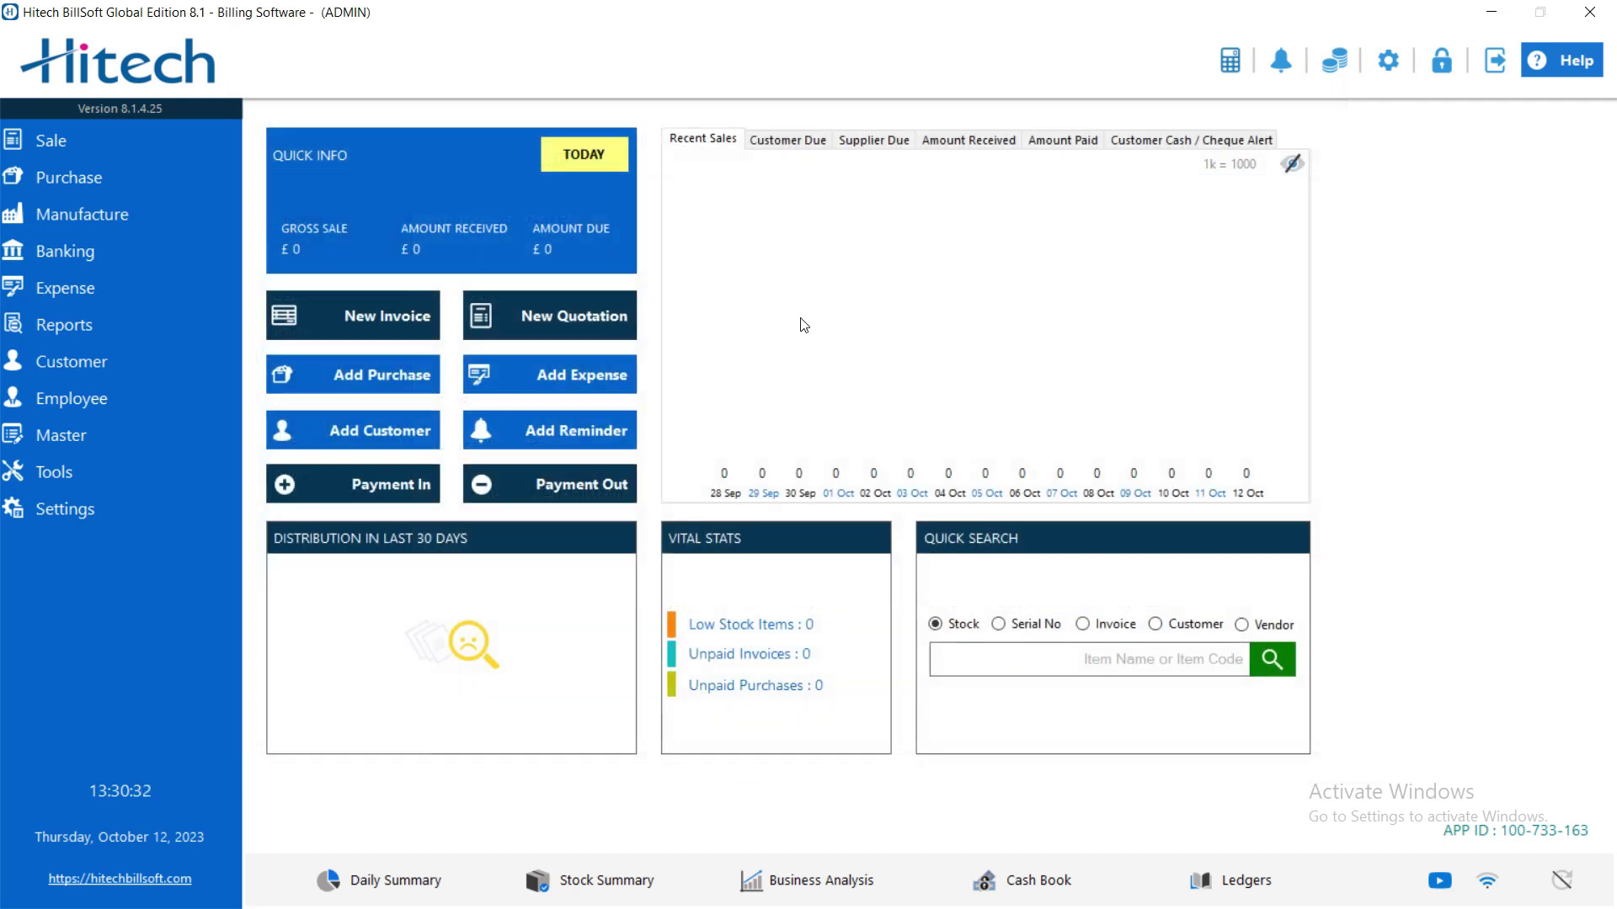
left_click(412, 337)
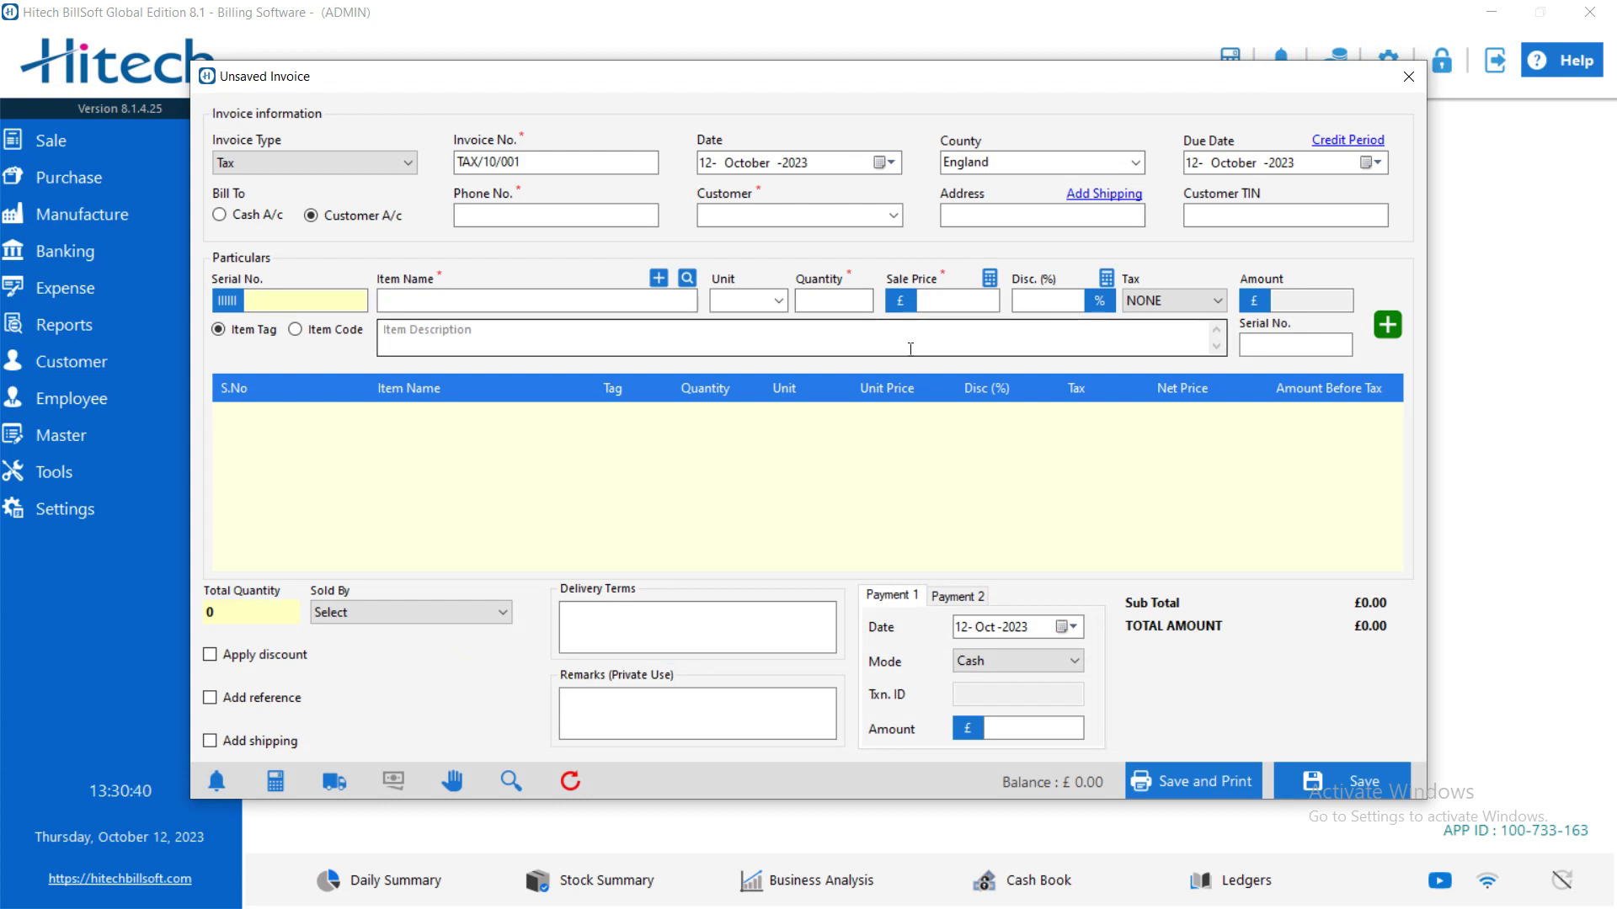
left_click(1408, 76)
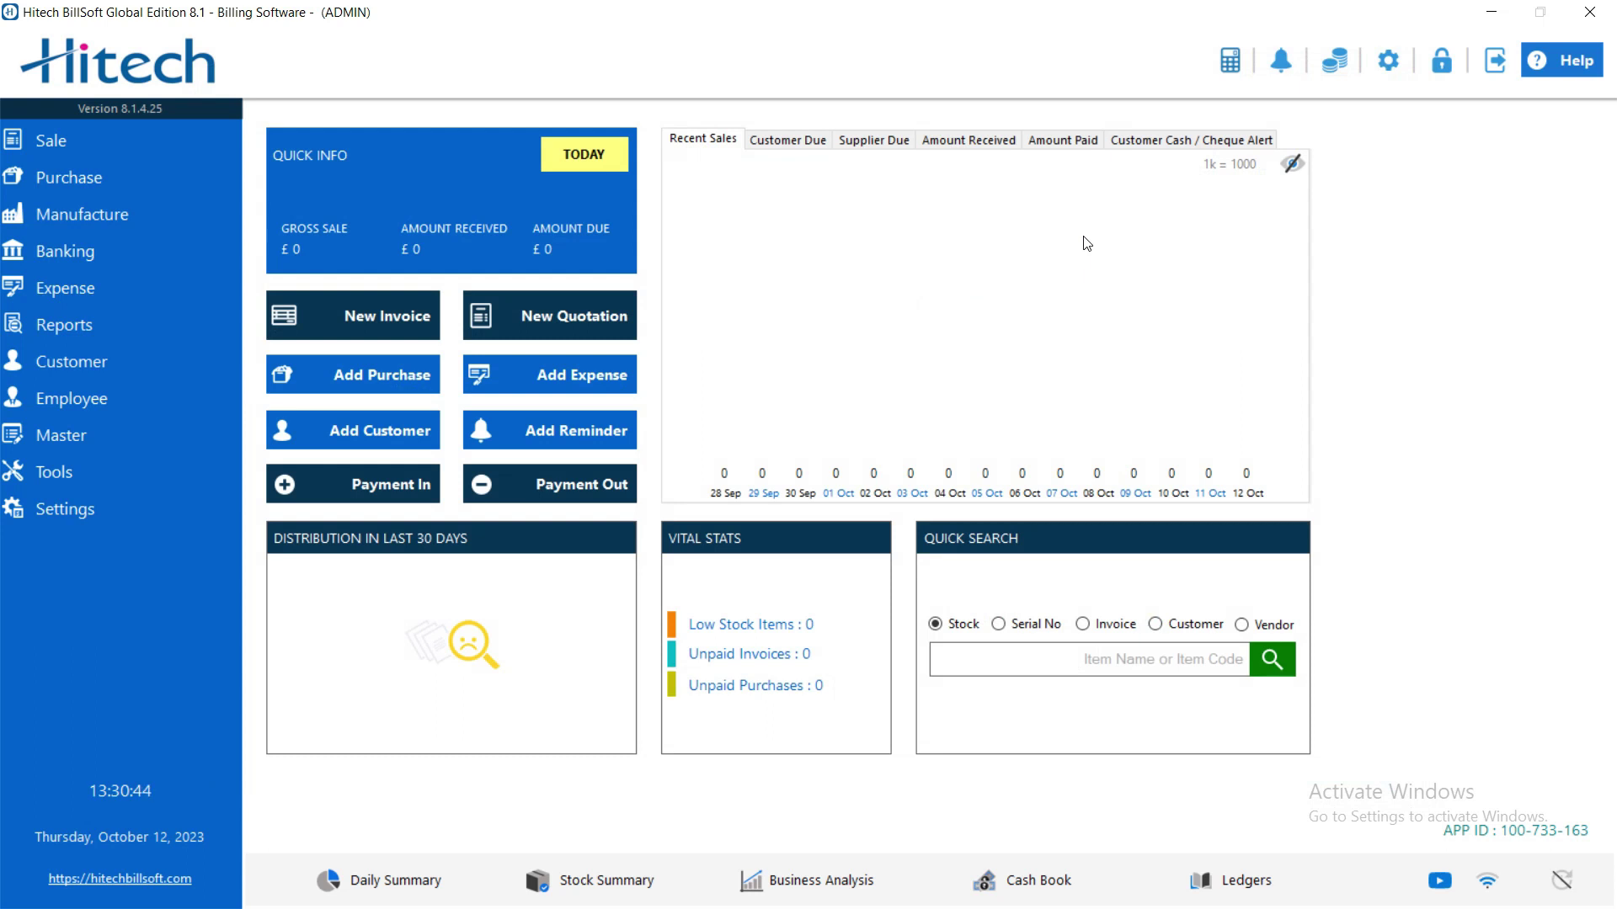